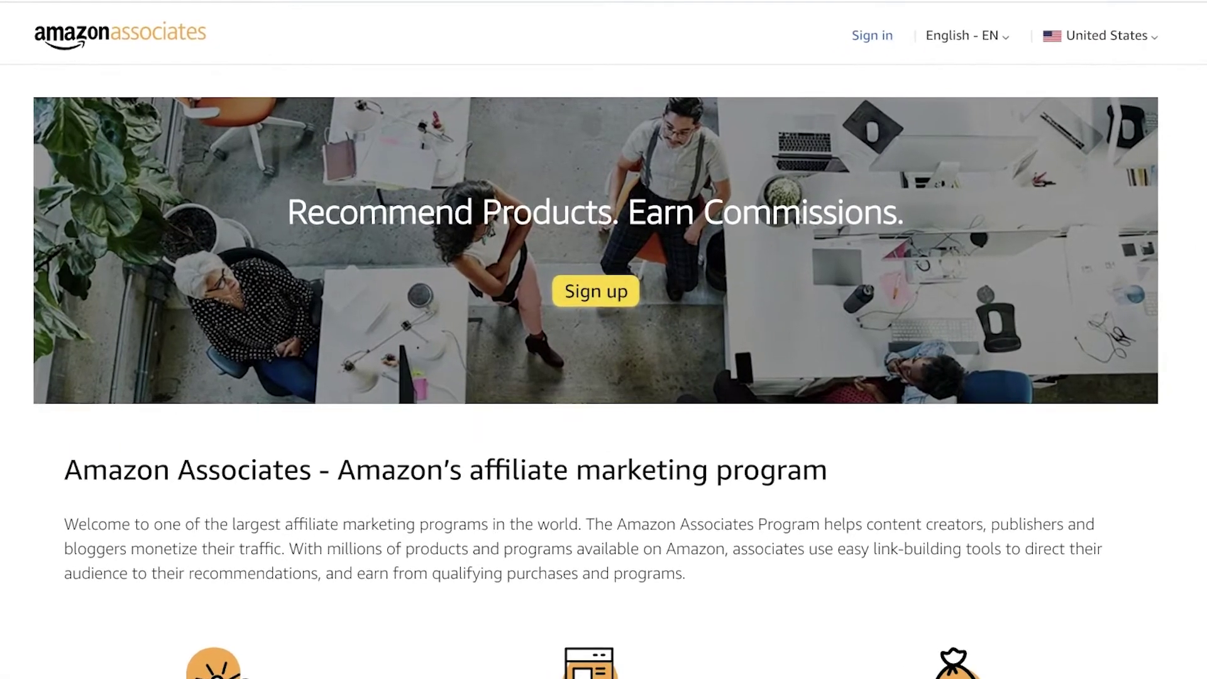
# Review the Amazon Associates page and start signing up for the program
pyautogui.scroll(-2, 604, 340)
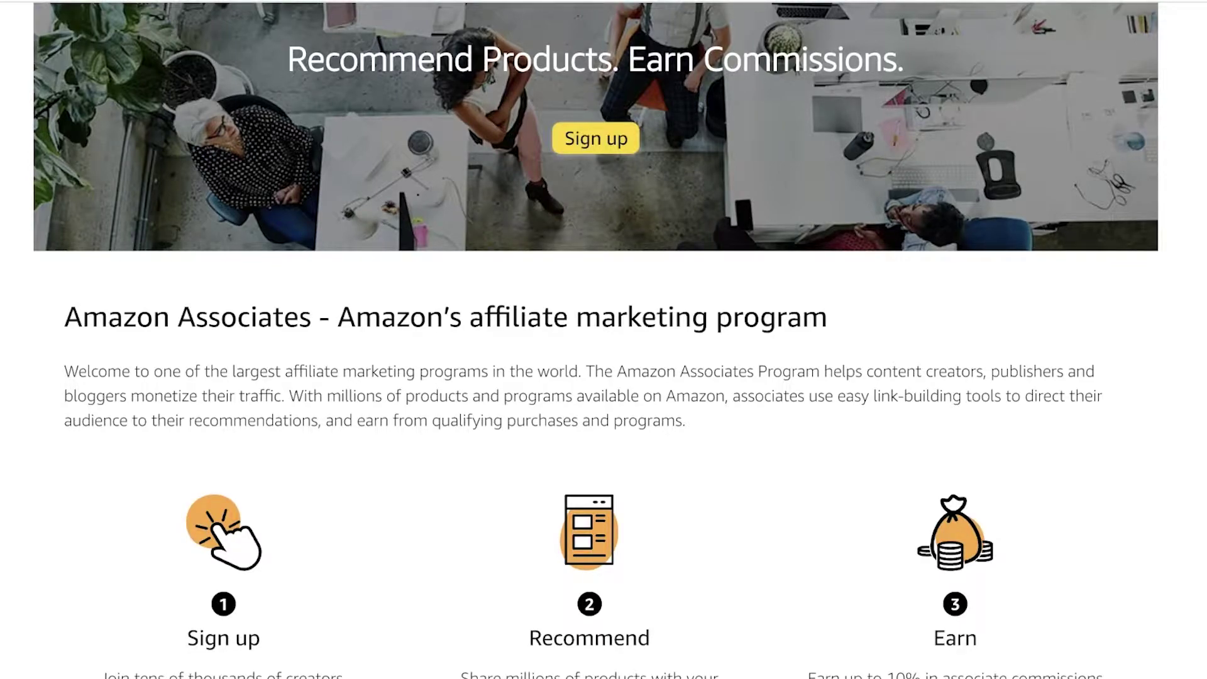
pyautogui.scroll(2, 603, 340)
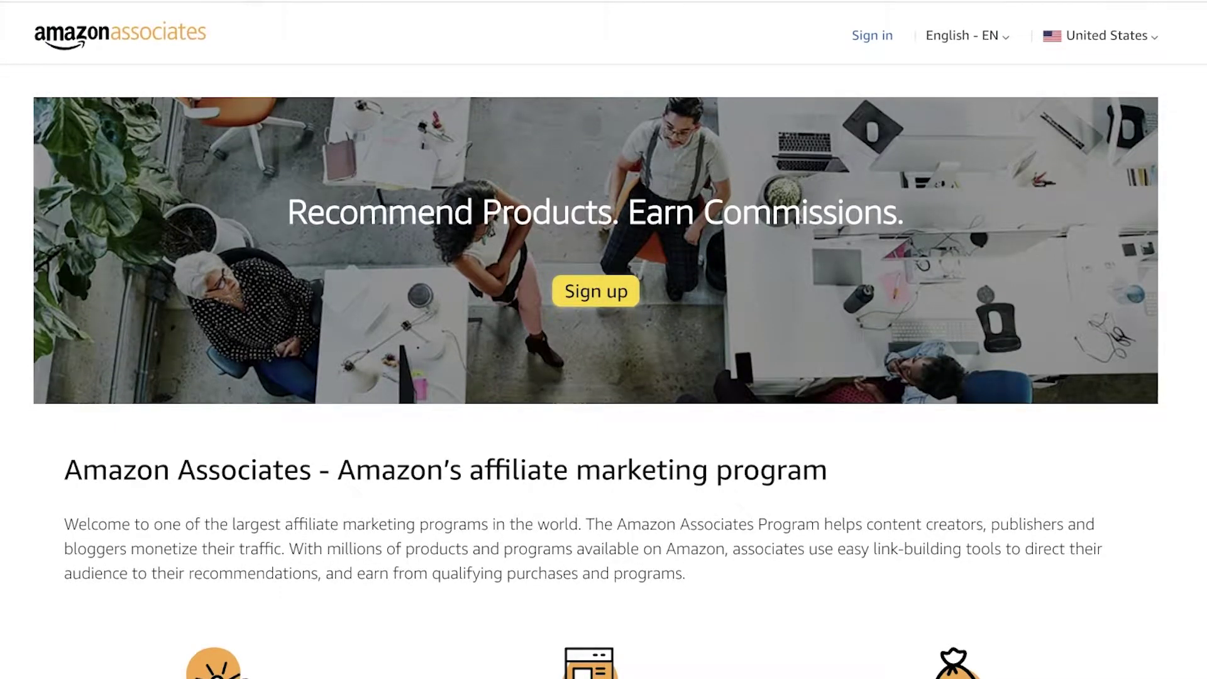
pyautogui.scroll(-7, 604, 340)
pyautogui.scroll(6, 603, 339)
pyautogui.scroll(-3, 604, 340)
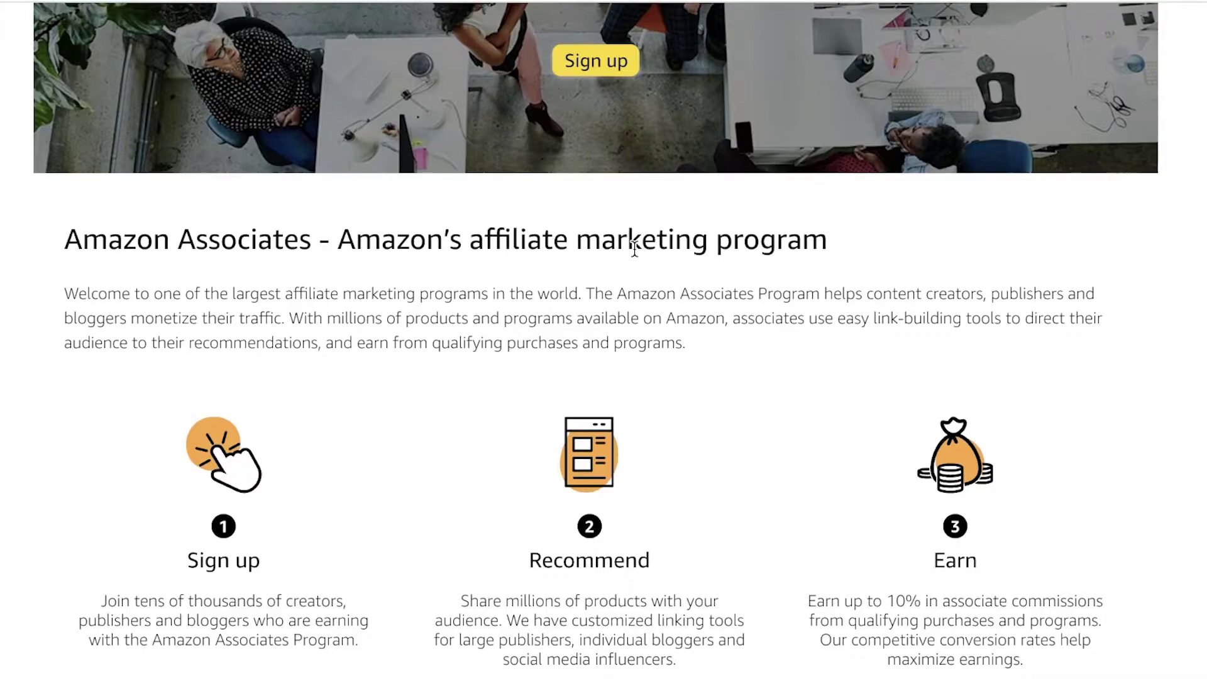
pyautogui.scroll(-15, 635, 248)
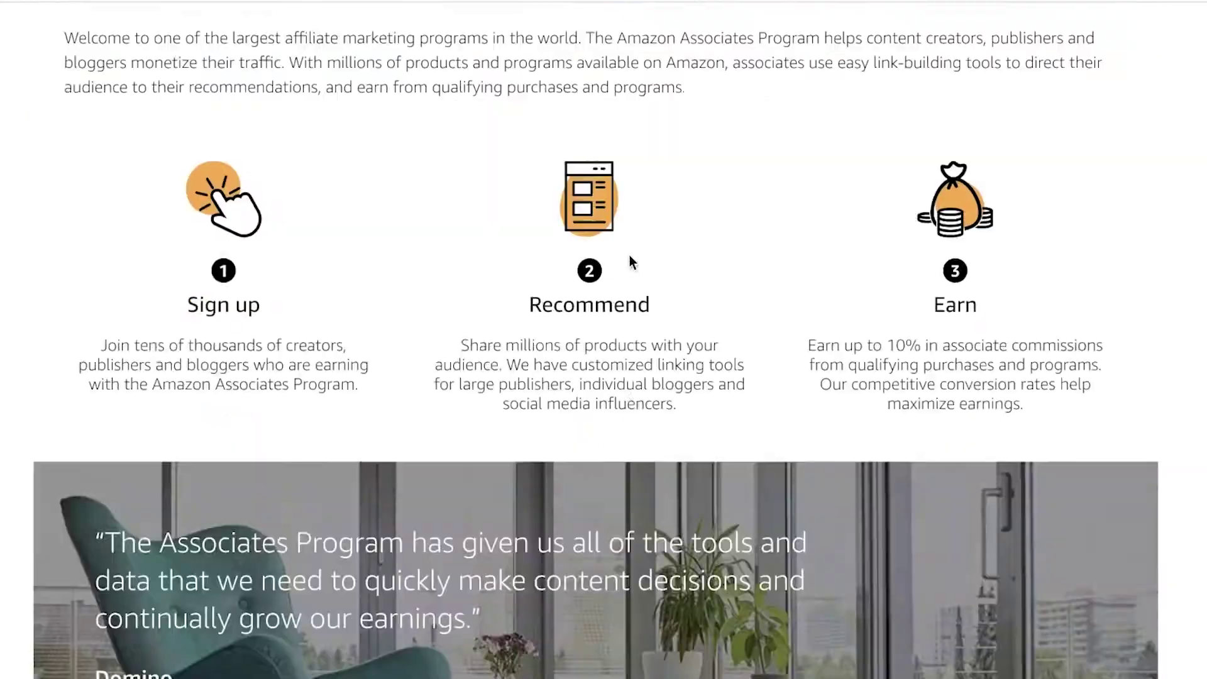
pyautogui.scroll(8, 563, 297)
pyautogui.scroll(-12, 912, 241)
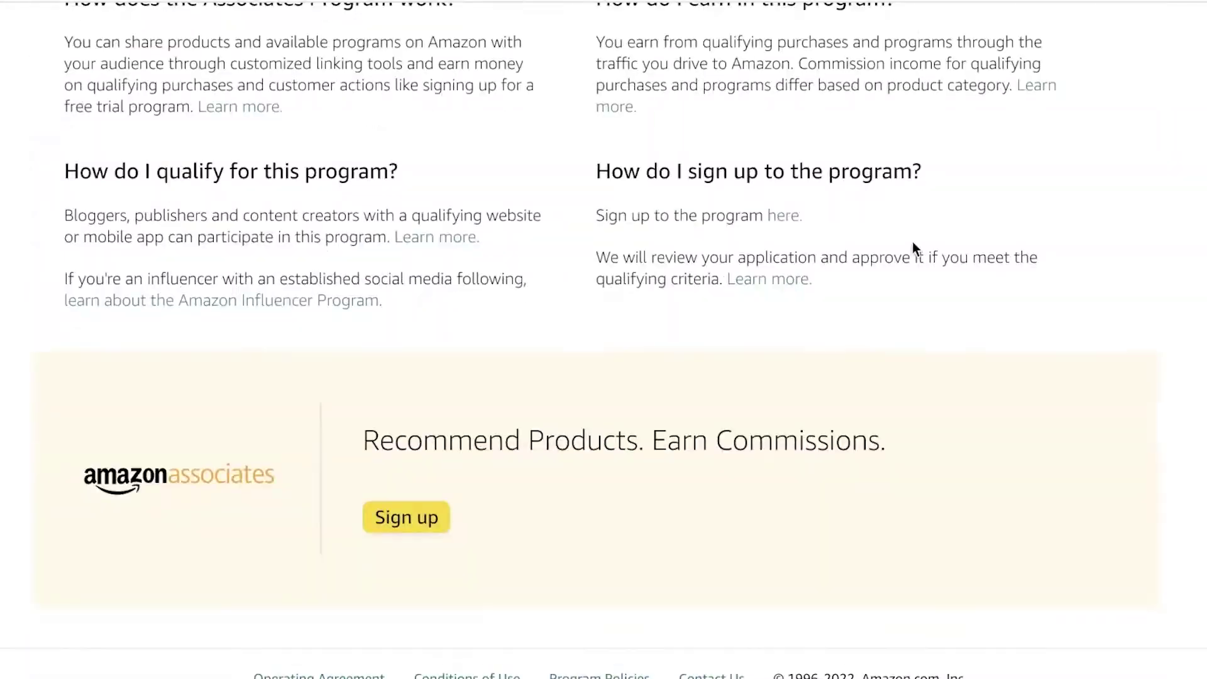
pyautogui.scroll(20, 614, 314)
pyautogui.scroll(-8, 406, 348)
pyautogui.scroll(-8, 340, 349)
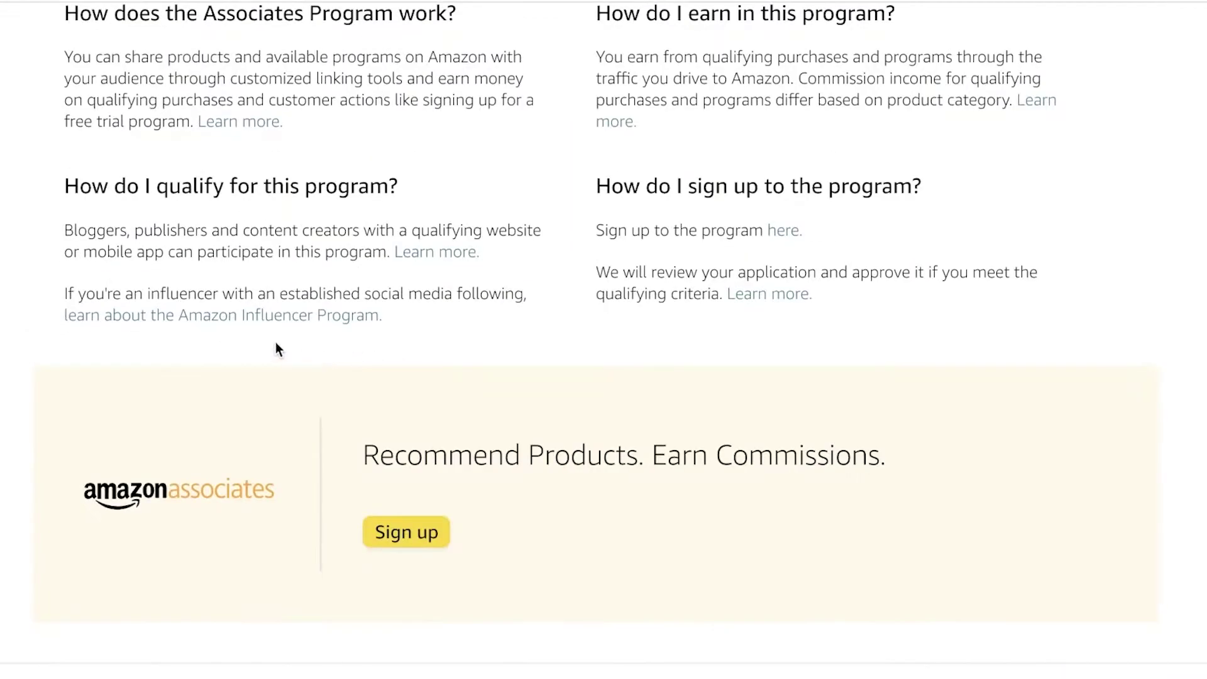
pyautogui.scroll(5, 258, 253)
pyautogui.scroll(-1, 325, 235)
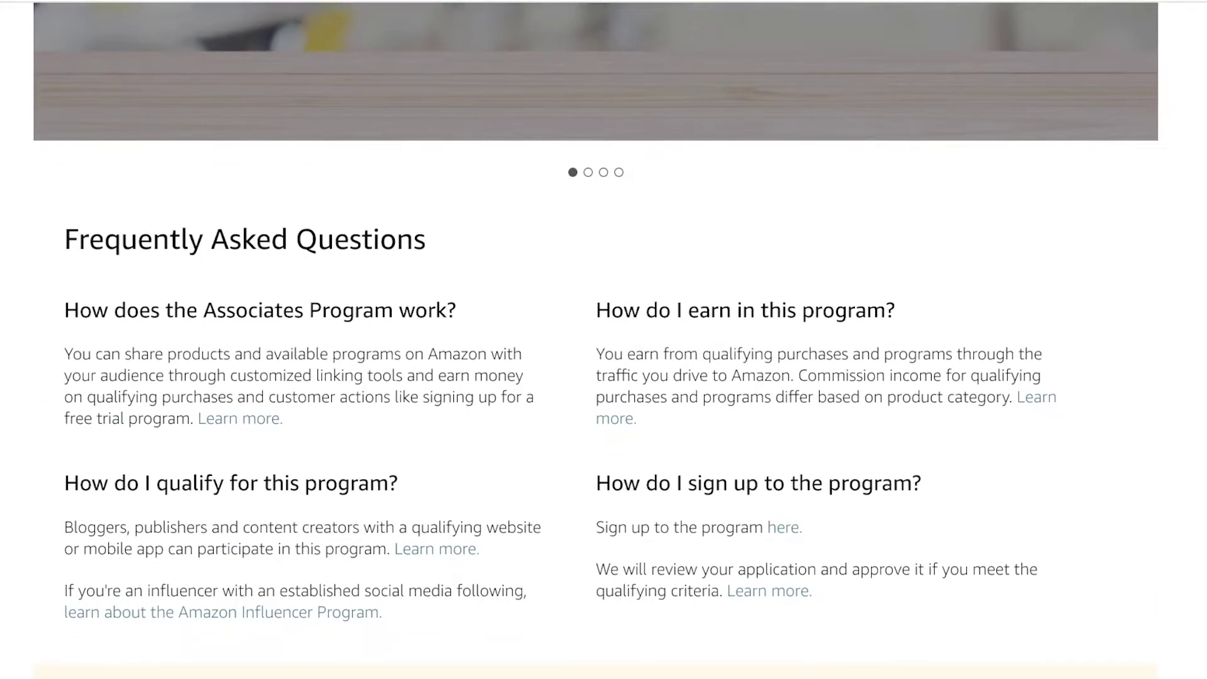
pyautogui.scroll(-4, 603, 339)
pyautogui.scroll(1, 1197, 146)
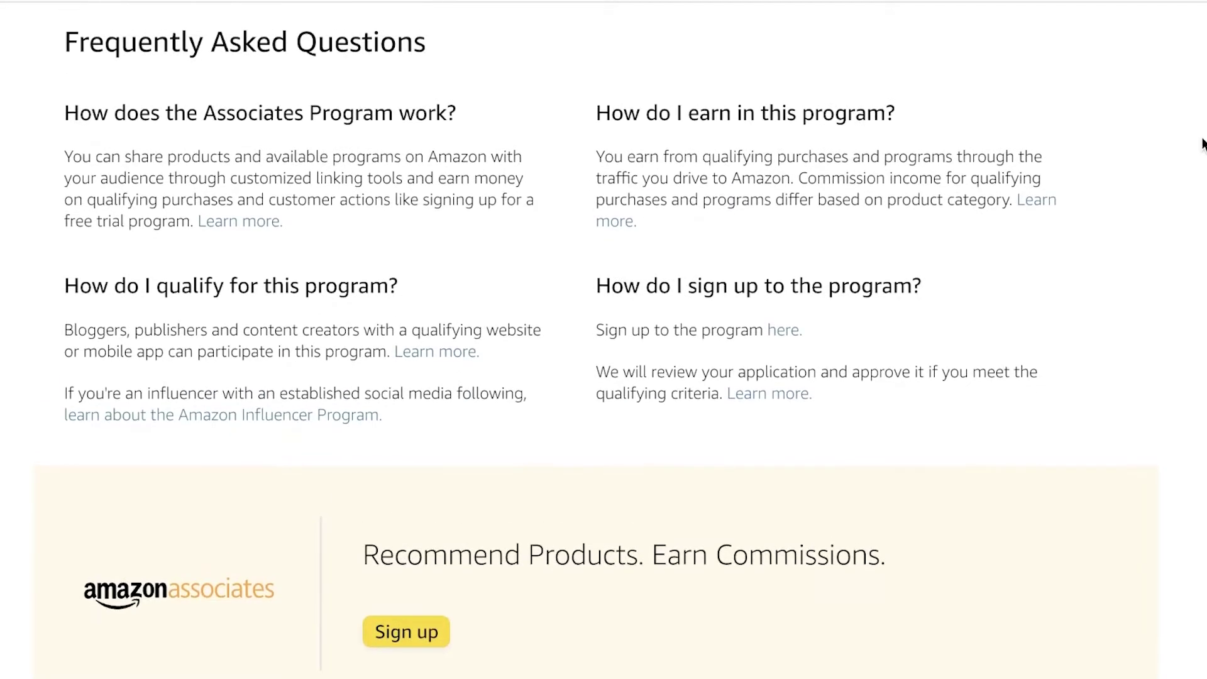
pyautogui.scroll(1, 1198, 145)
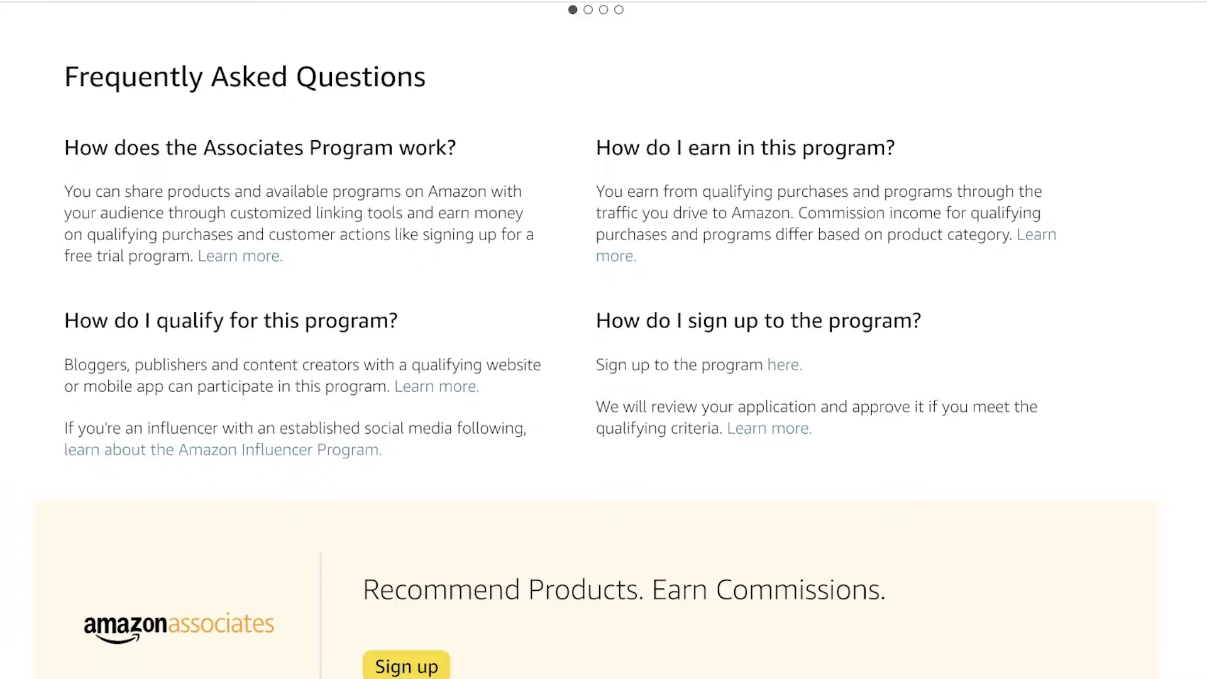
pyautogui.scroll(15, 1193, 183)
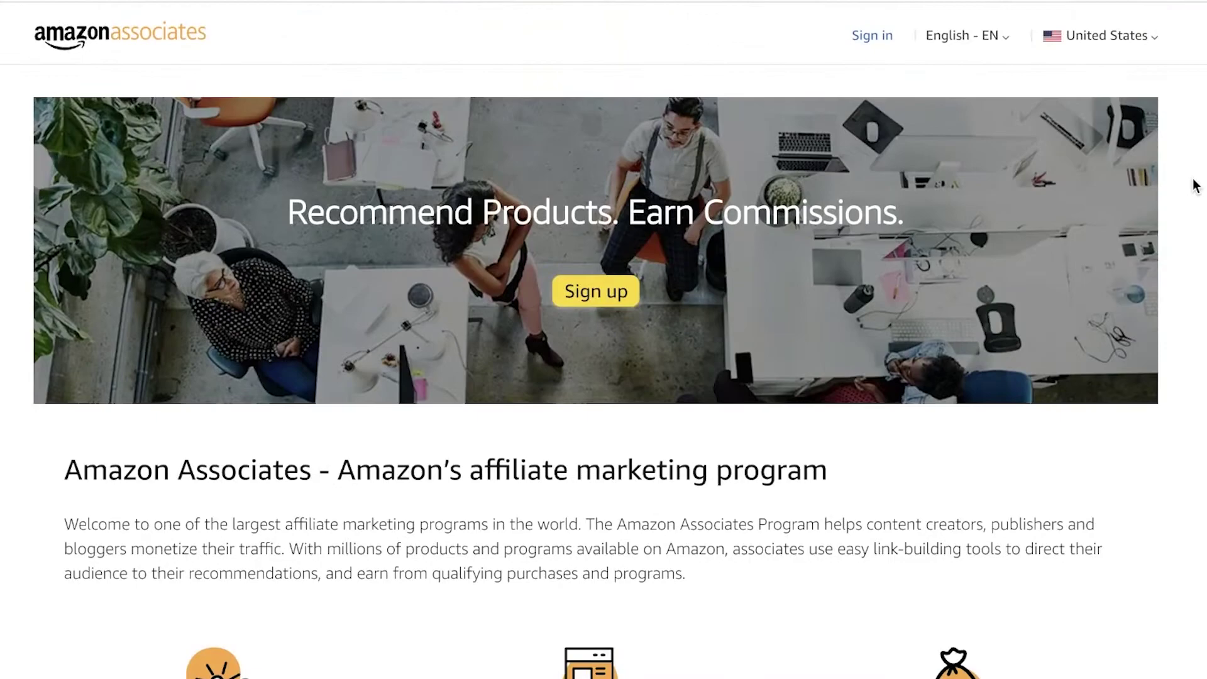
pyautogui.scroll(-1, 1195, 185)
pyautogui.scroll(-7, 1194, 186)
pyautogui.scroll(8, 1193, 183)
pyautogui.scroll(-1, 1069, 202)
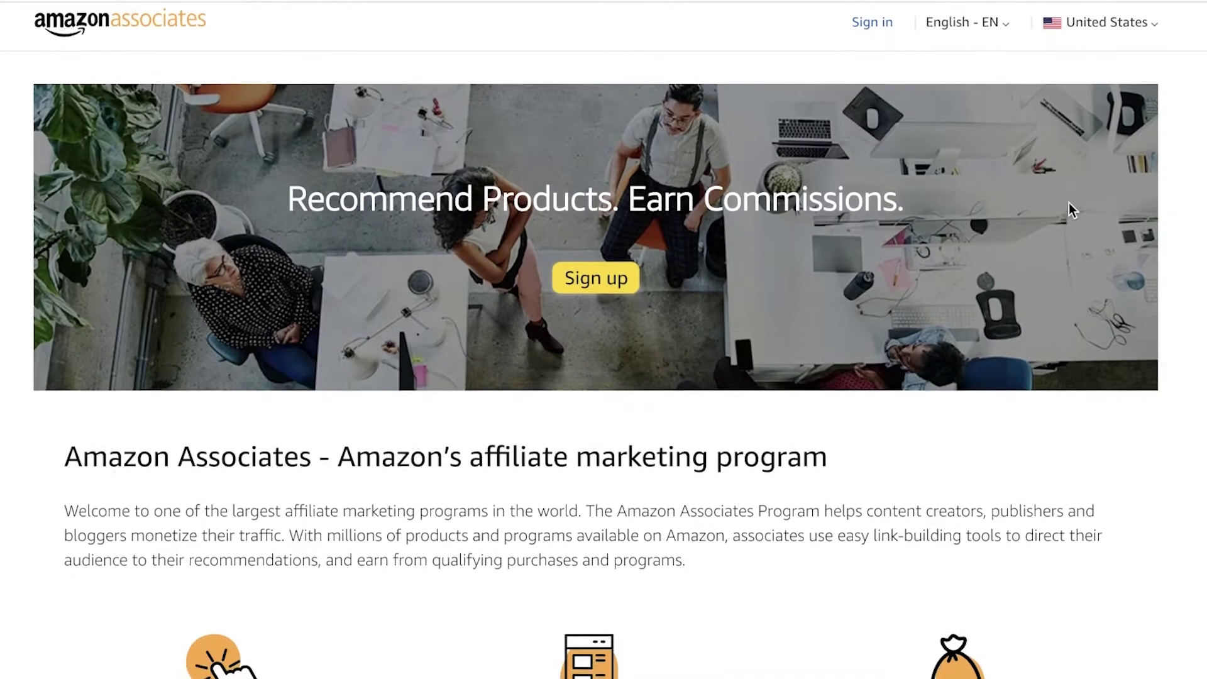
pyautogui.scroll(1, 734, 227)
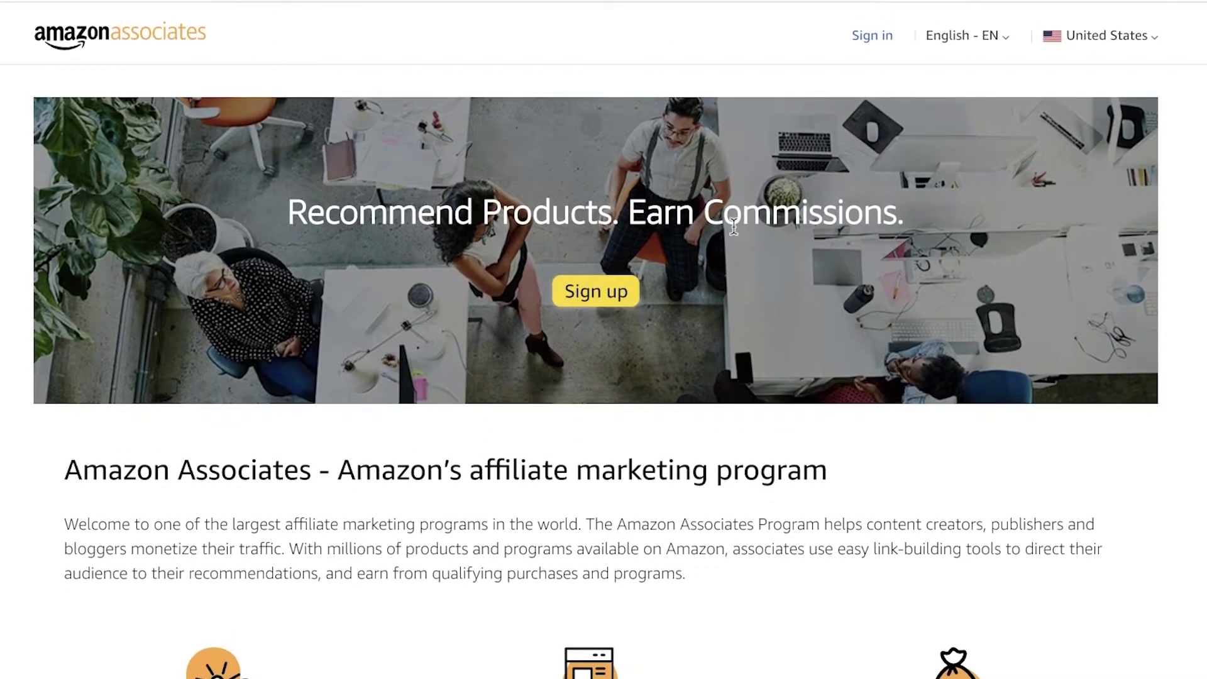
pyautogui.click(613, 291)
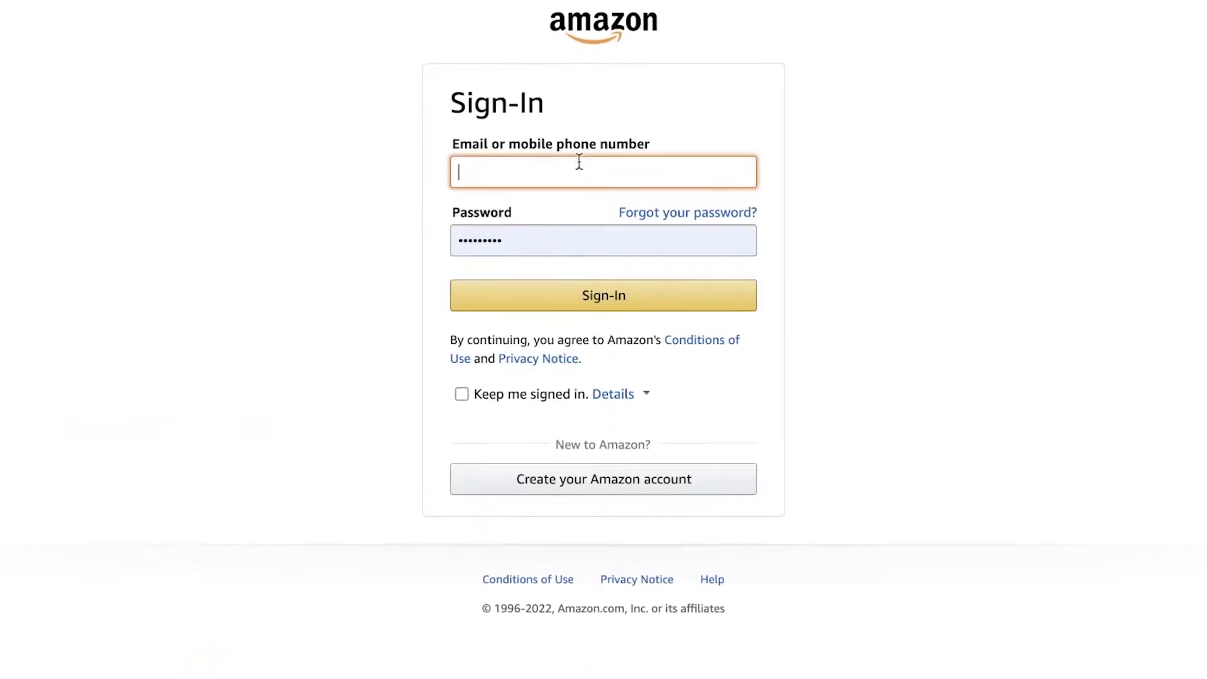
# Fill in the new Amazon account's name, saved e-mail address and password
pyautogui.click(596, 168)
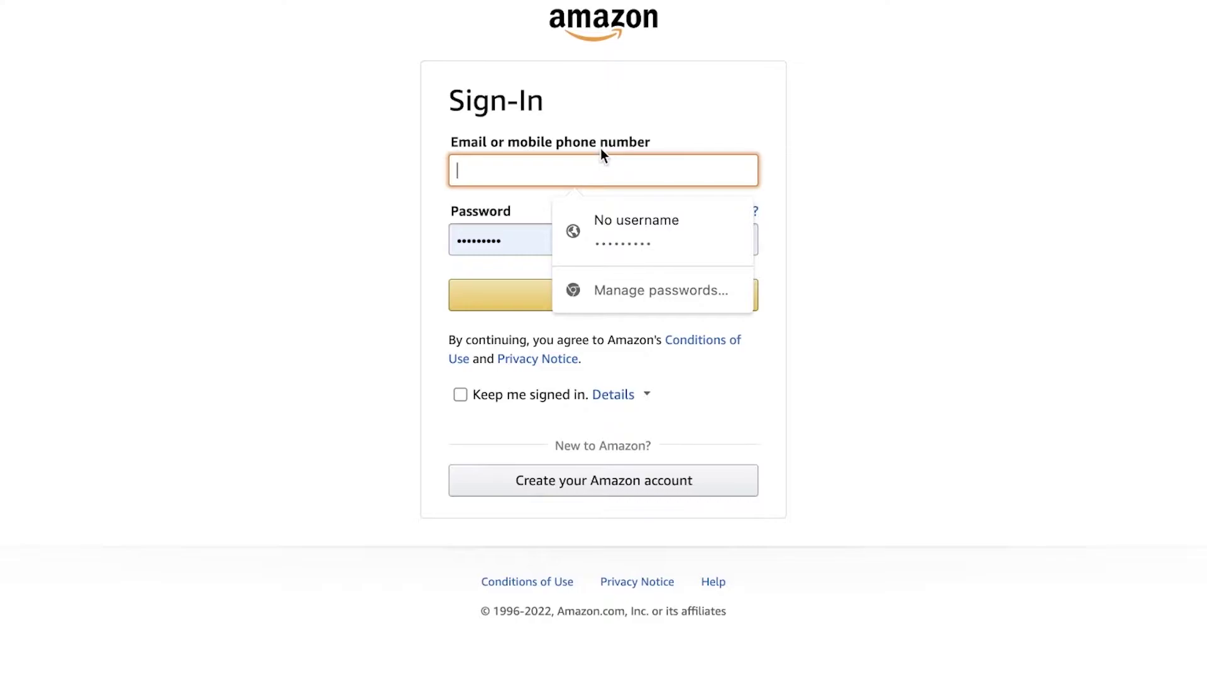
pyautogui.write('ba')
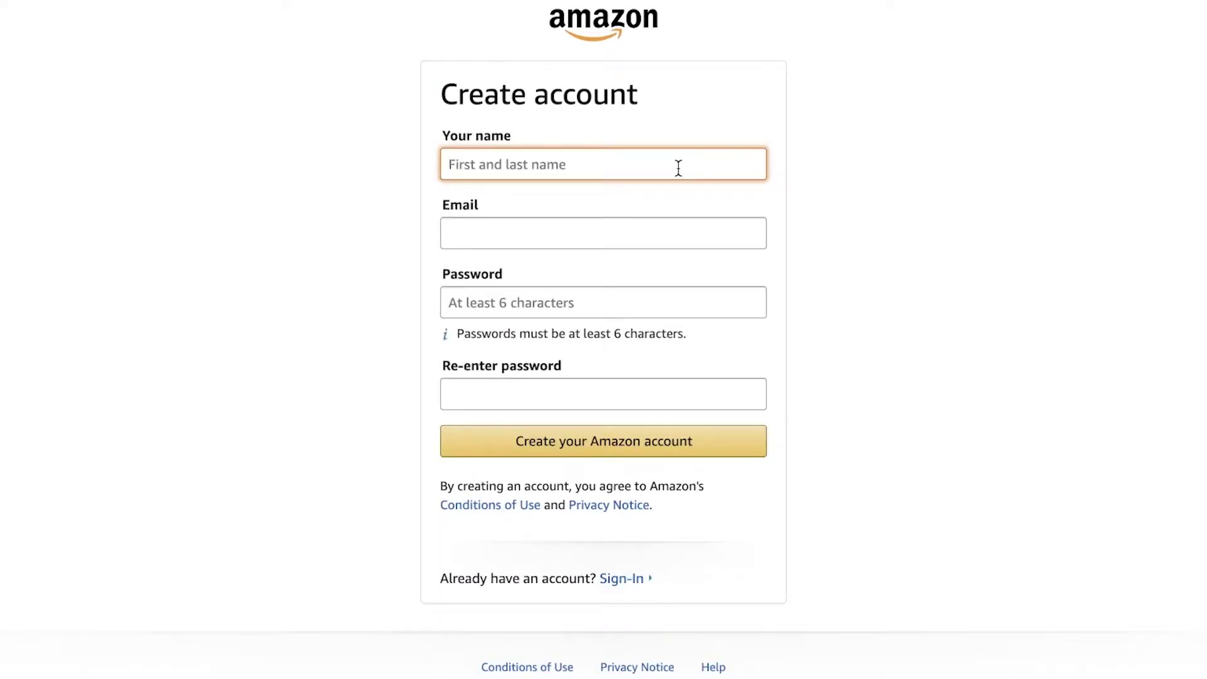
pyautogui.write('Jane Doe')
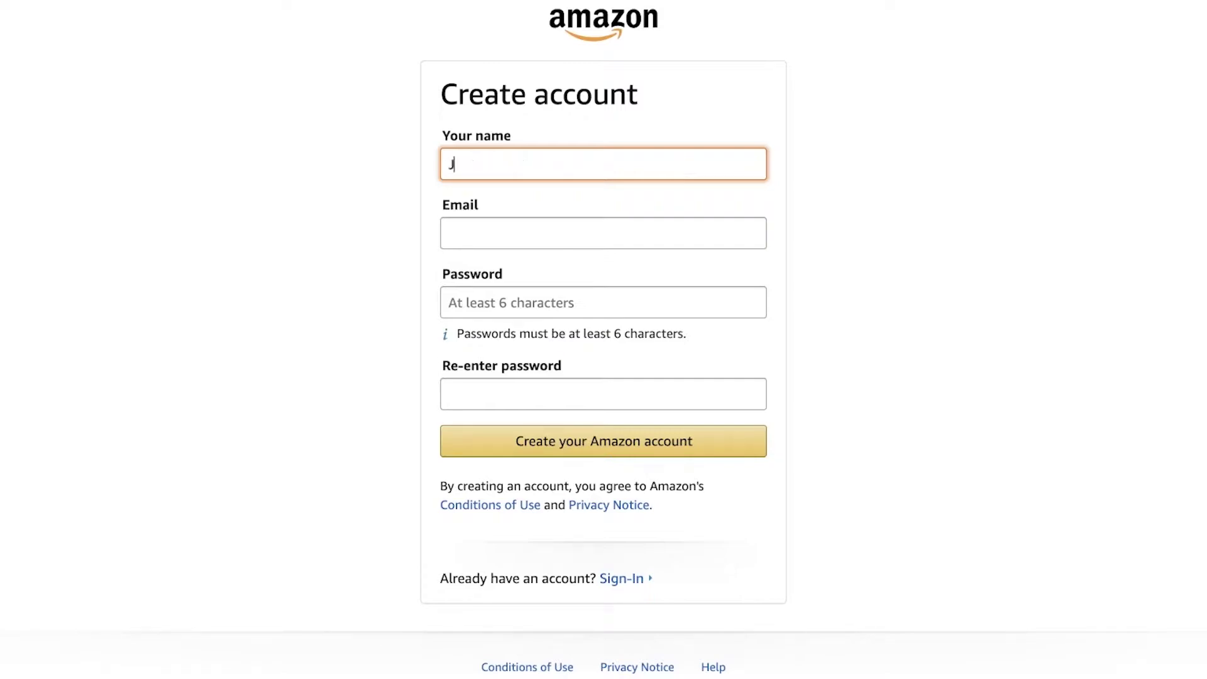
pyautogui.click(690, 228)
pyautogui.click(775, 279)
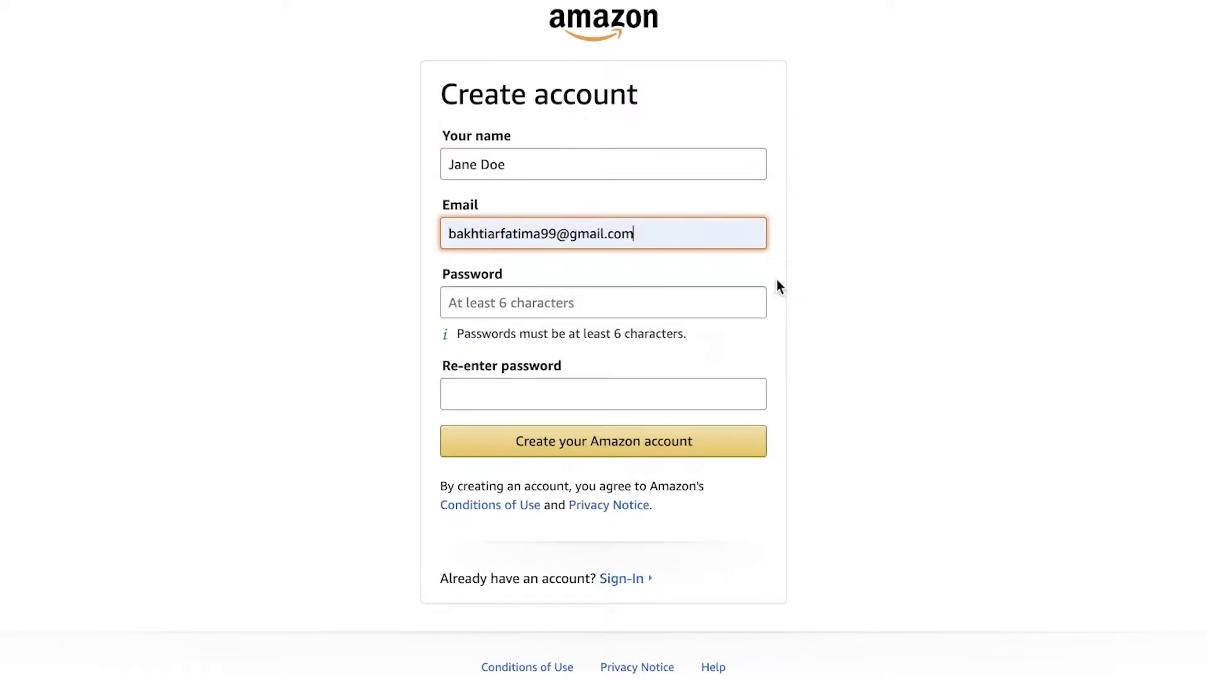
pyautogui.click(688, 295)
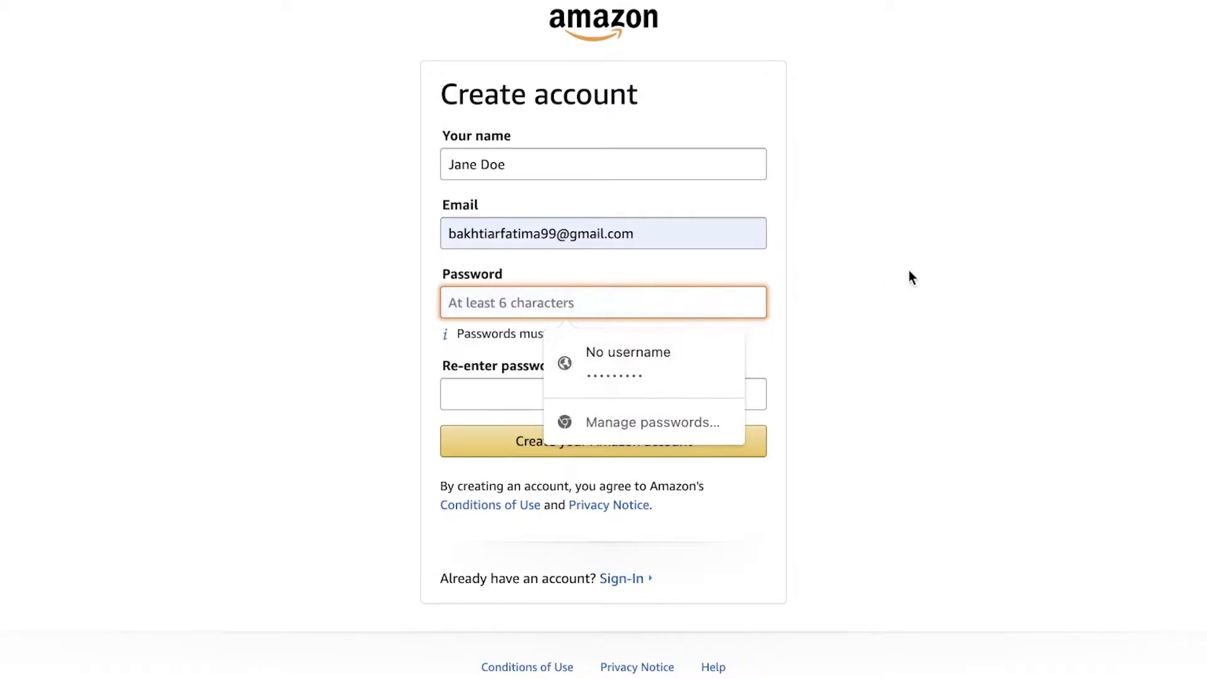
pyautogui.write('•••••••••')
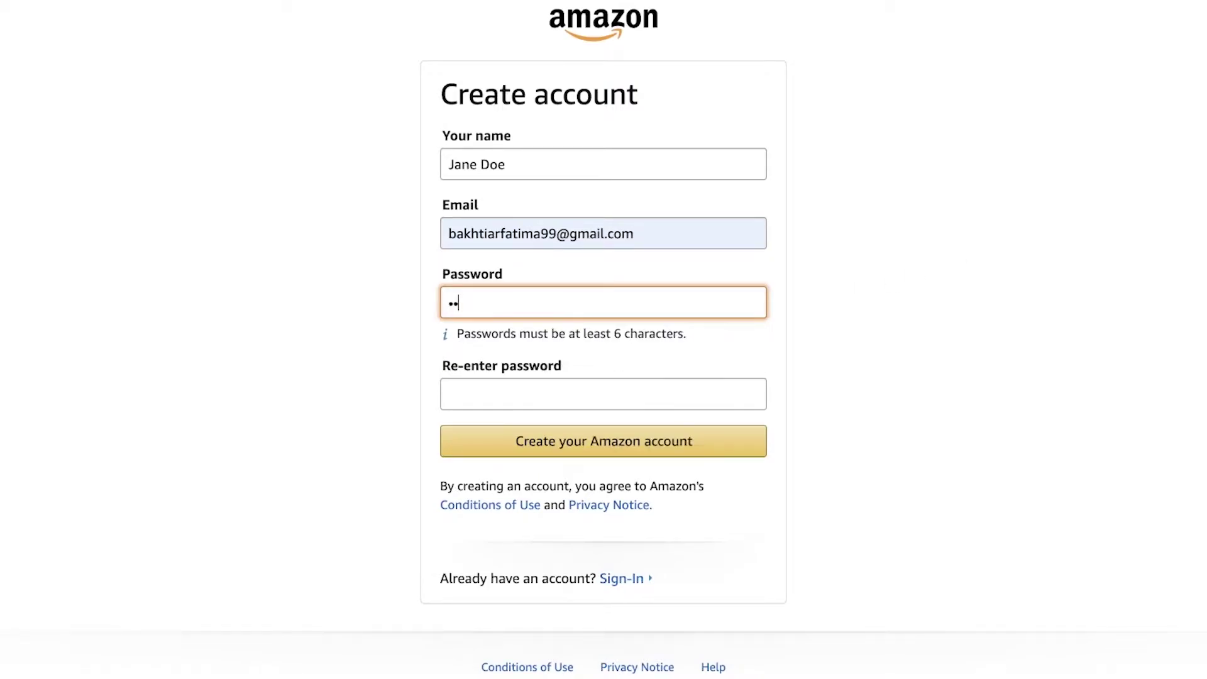
pyautogui.click(662, 390)
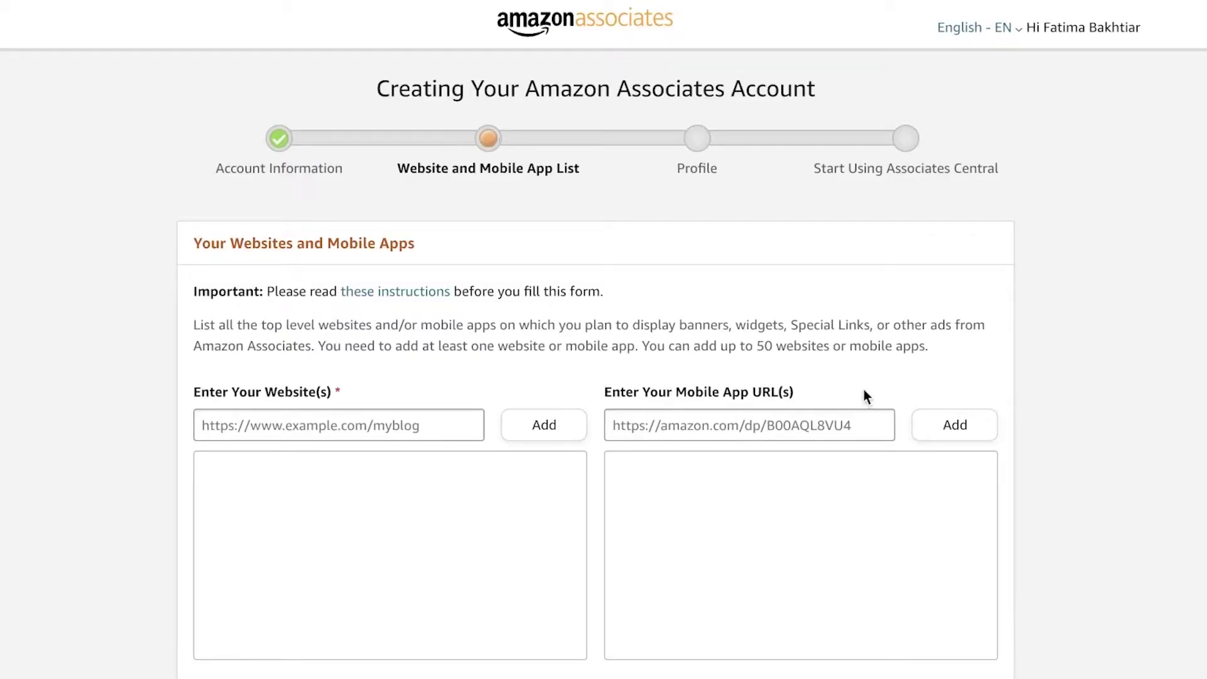
pyautogui.scroll(-1, 859, 386)
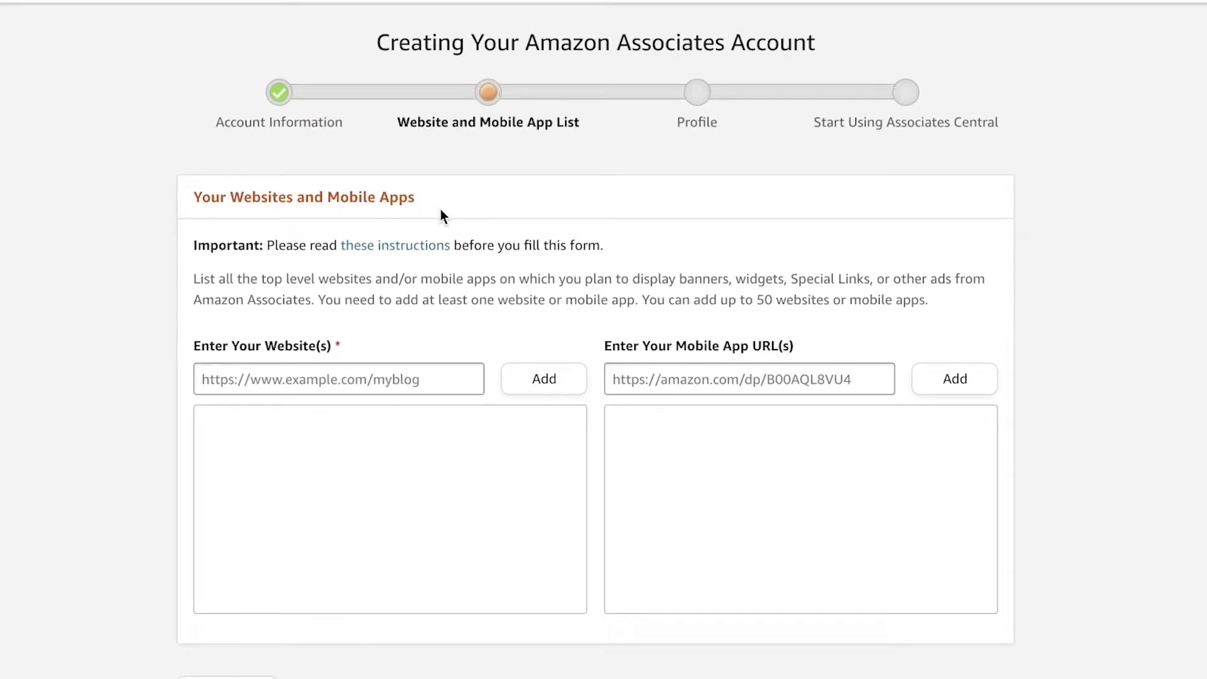
pyautogui.scroll(1, 257, 111)
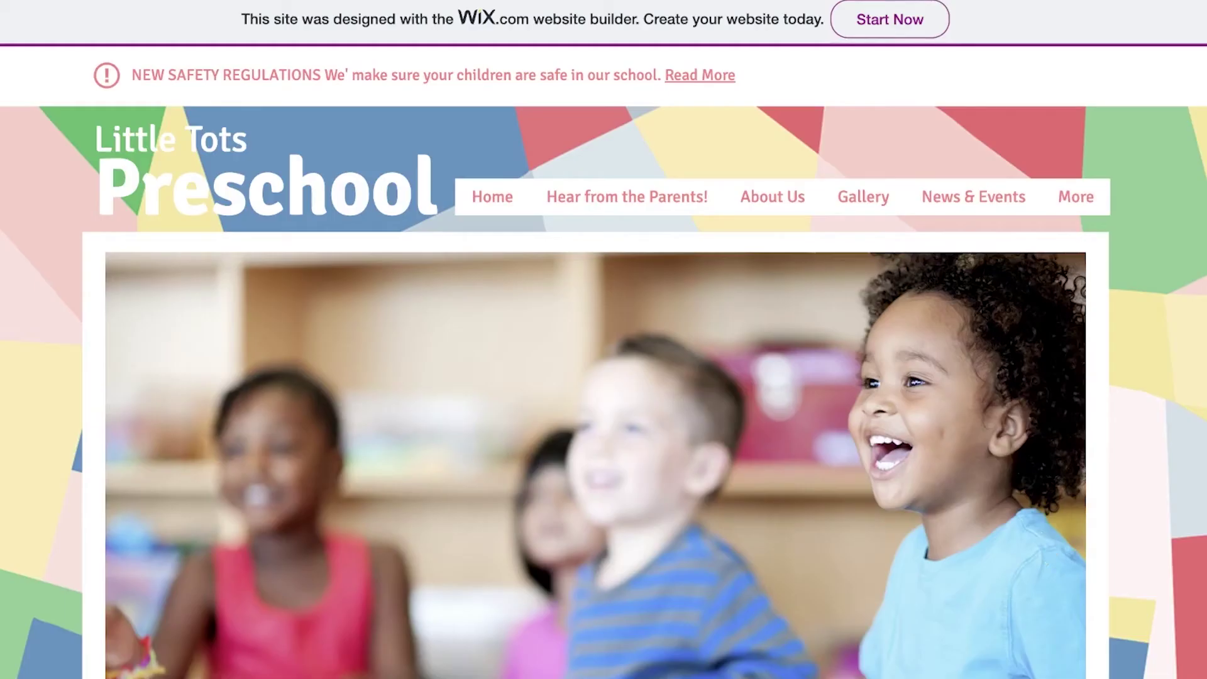
pyautogui.rightClick(632, 1)
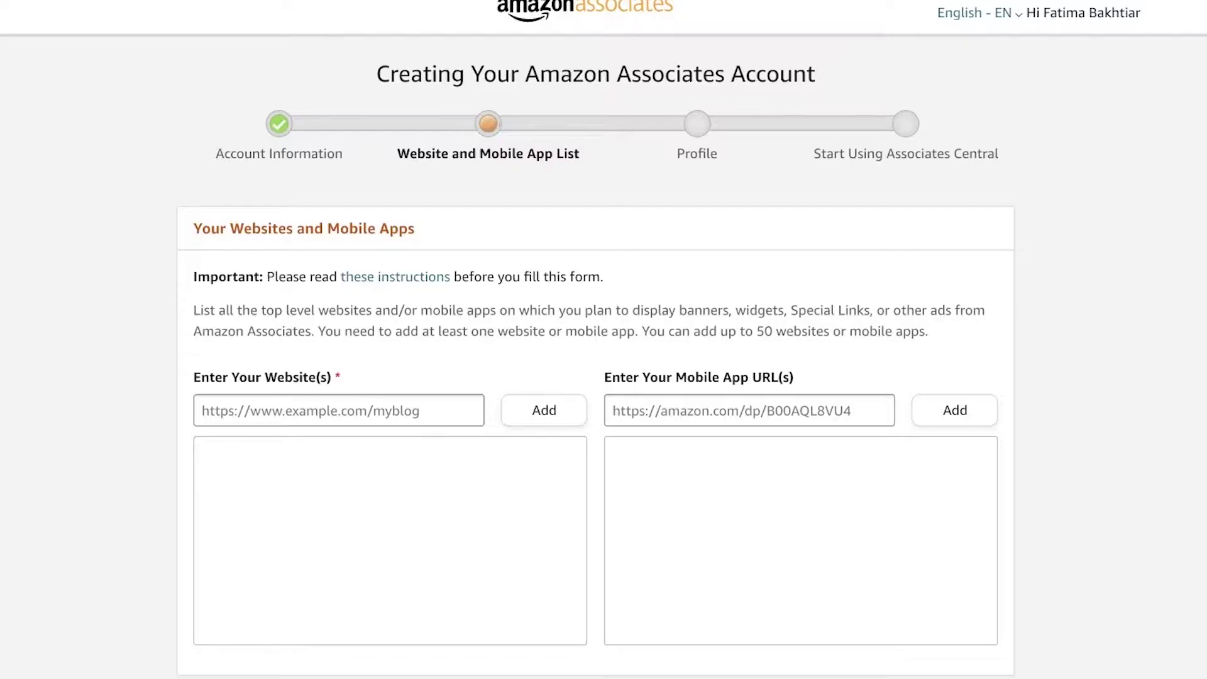
# Paste the Little Tots Preschool site address and add it to the website list
pyautogui.click(349, 409)
pyautogui.rightClick(349, 409)
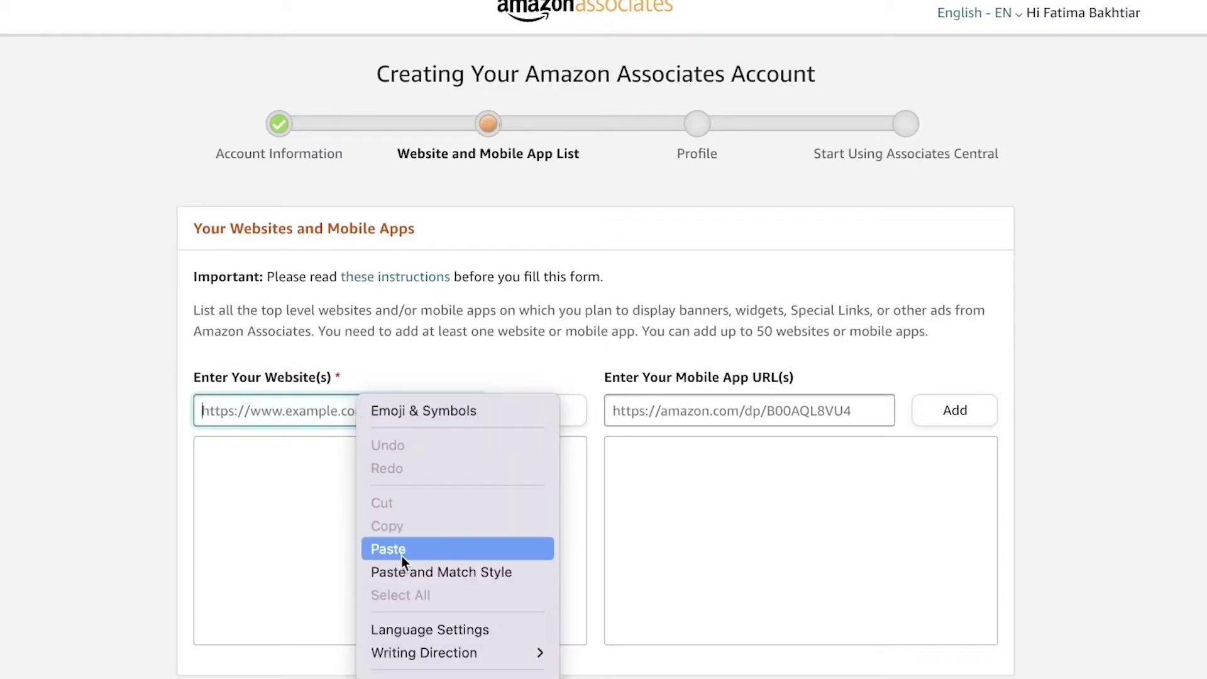
pyautogui.click(415, 545)
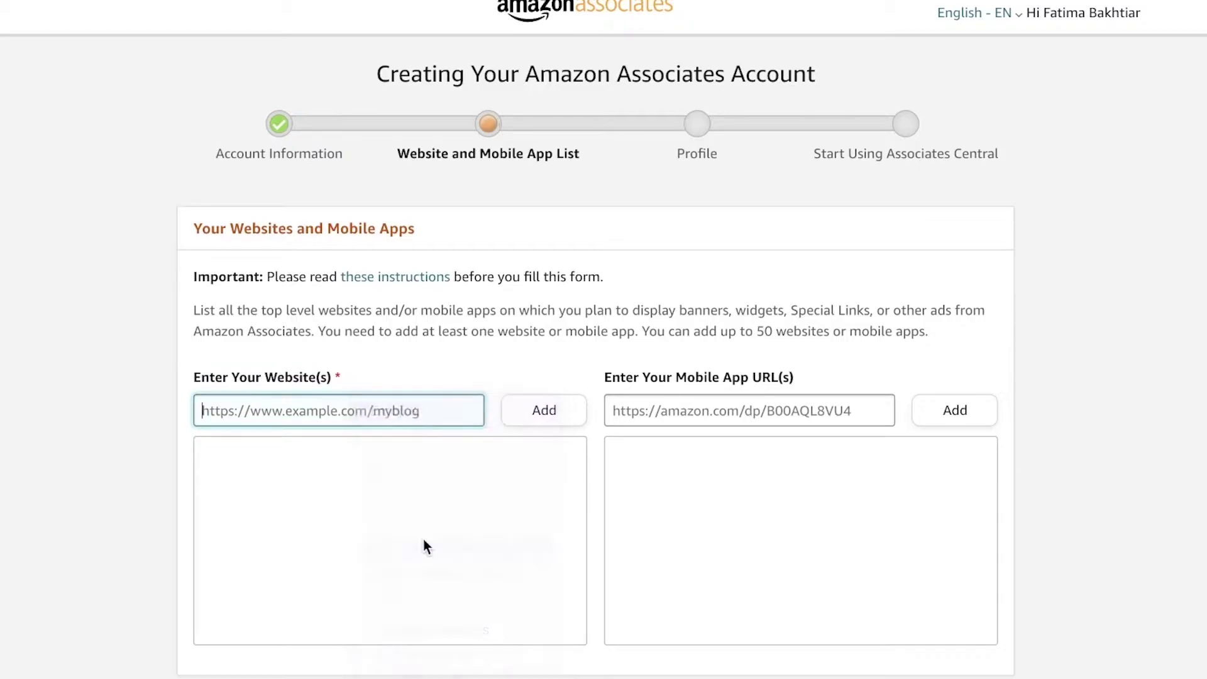
pyautogui.click(543, 412)
pyautogui.scroll(-3, 629, 496)
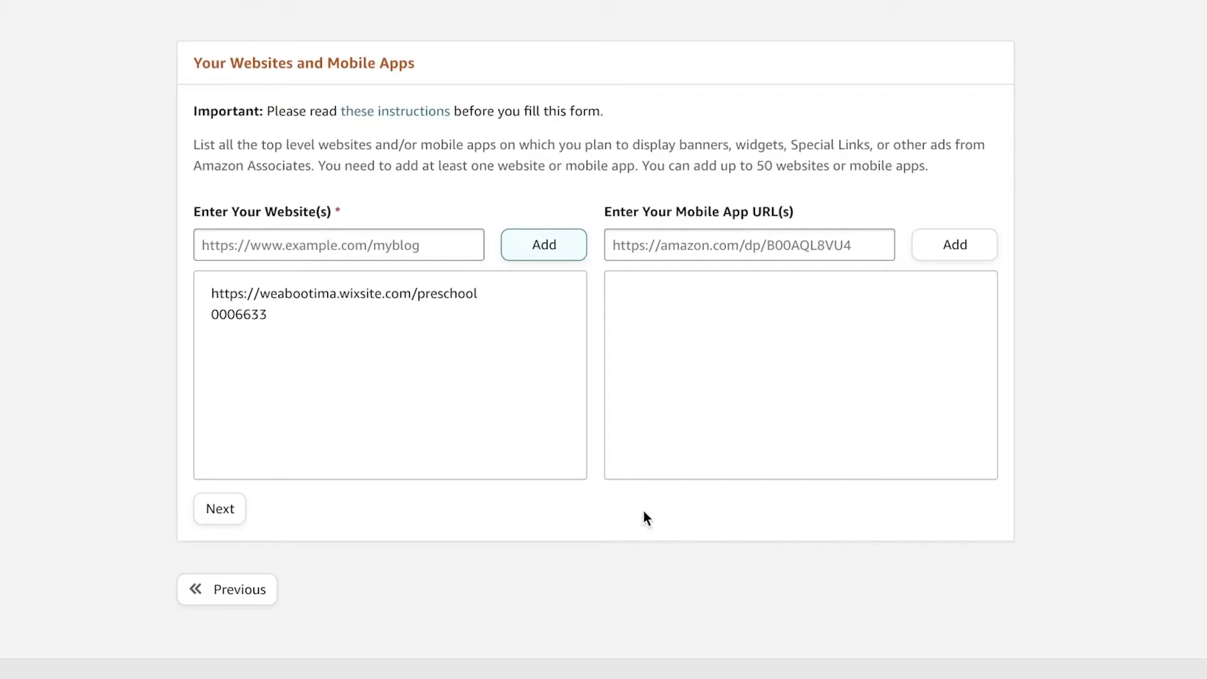
pyautogui.scroll(3, 643, 510)
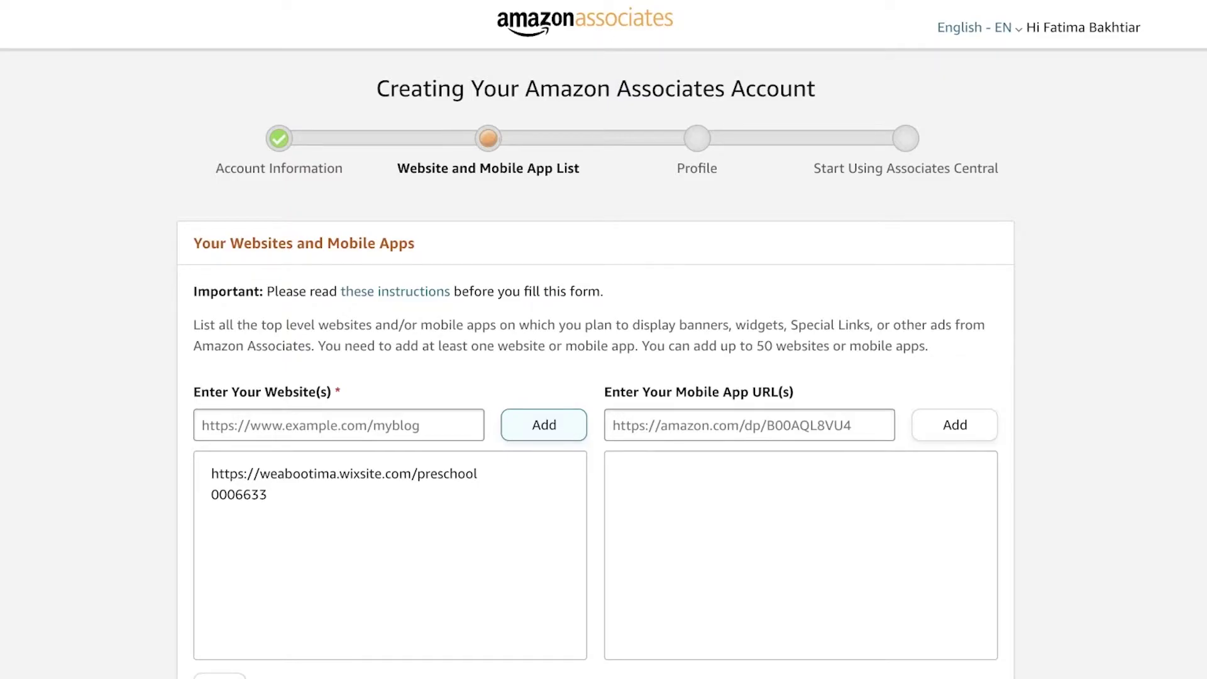
# Copy the Pear Tees site address from My Site 1 in the Wix dashboard
pyautogui.scroll(-1, 655, 135)
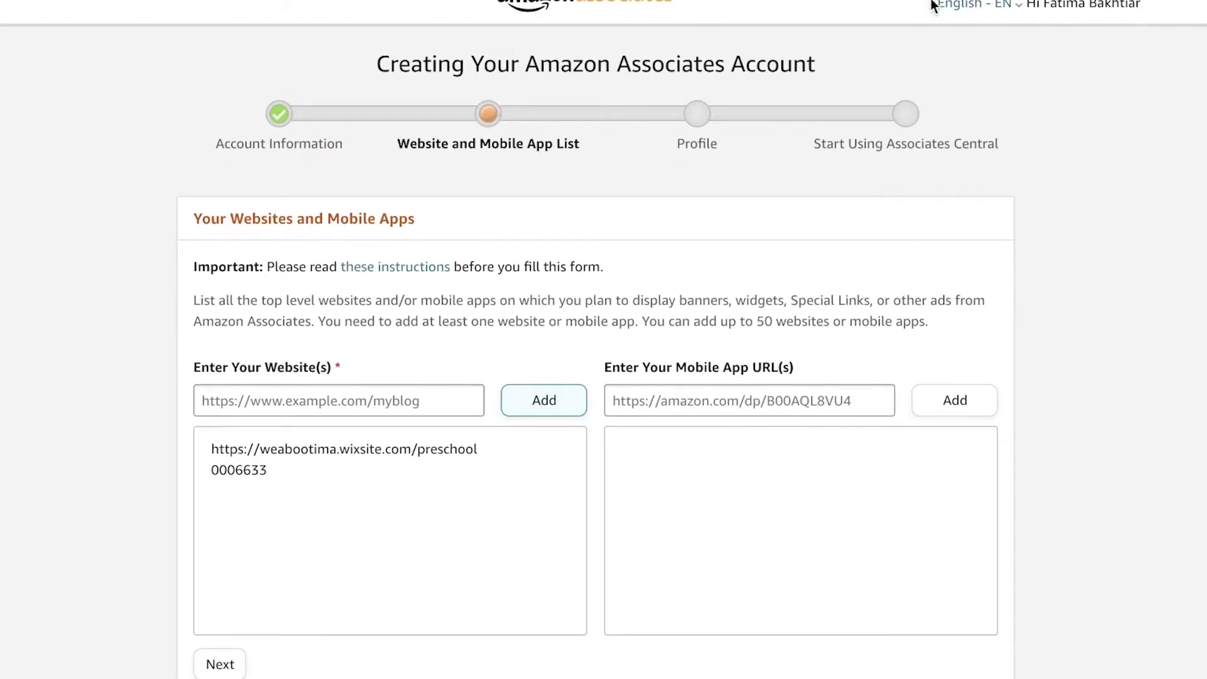
pyautogui.scroll(-3, 813, 116)
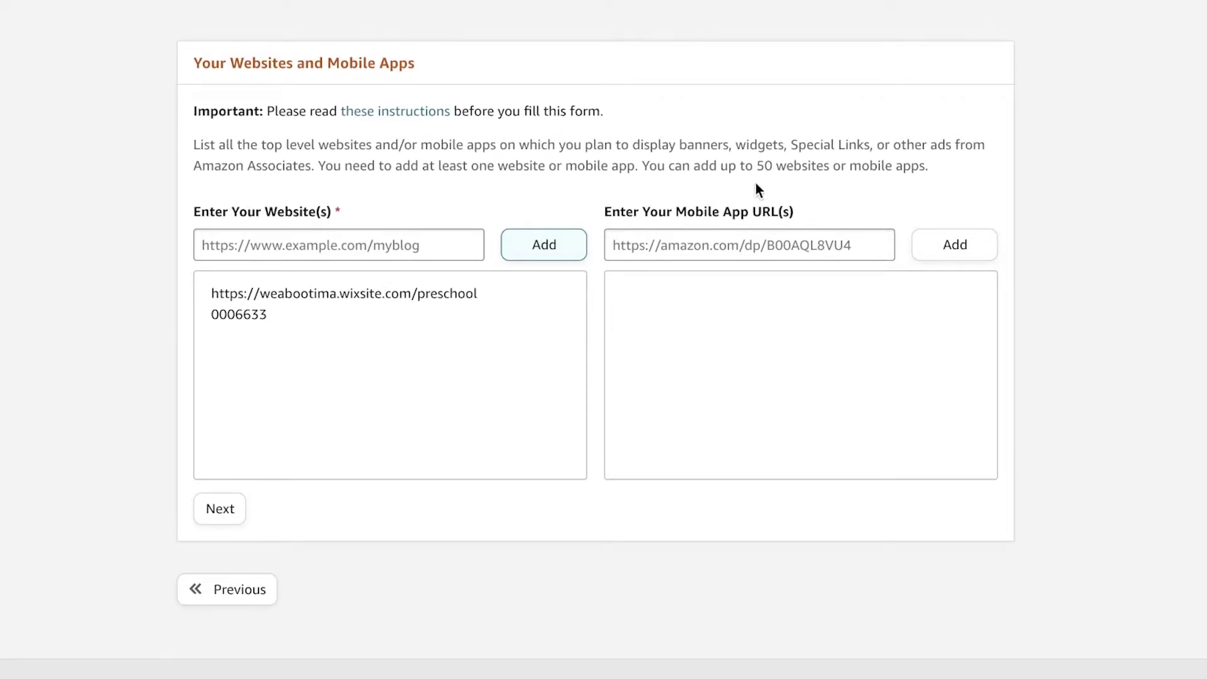
pyautogui.scroll(3, 708, 94)
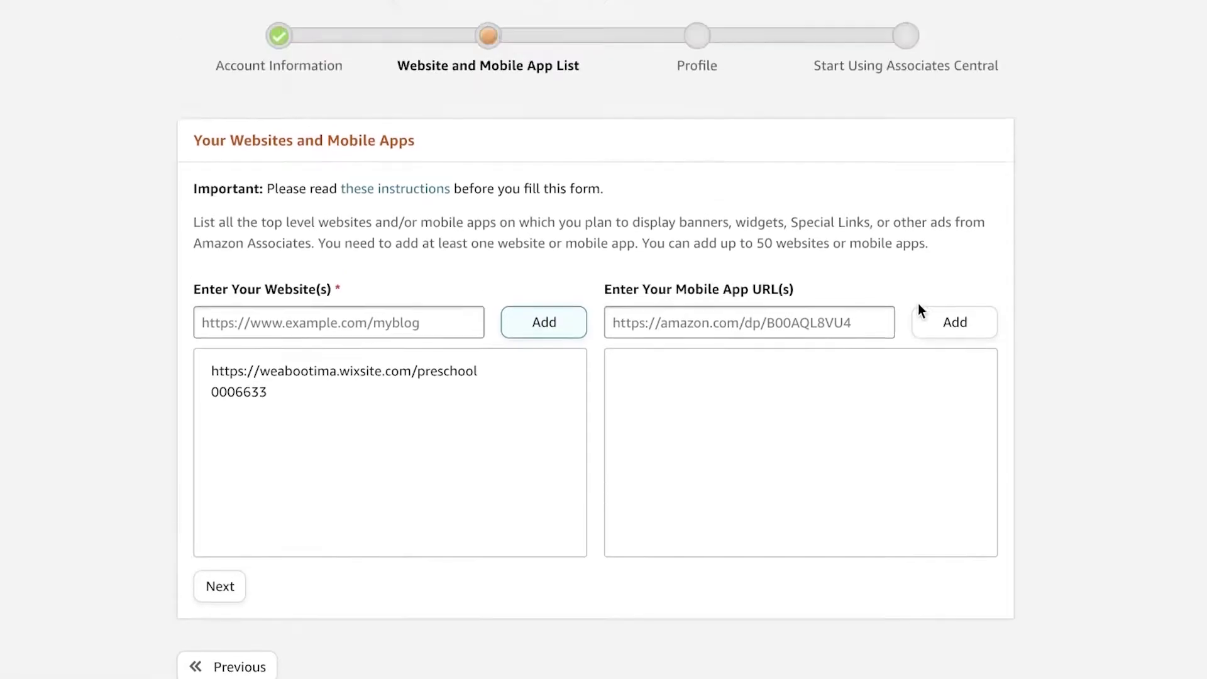
pyautogui.scroll(-3, 477, 305)
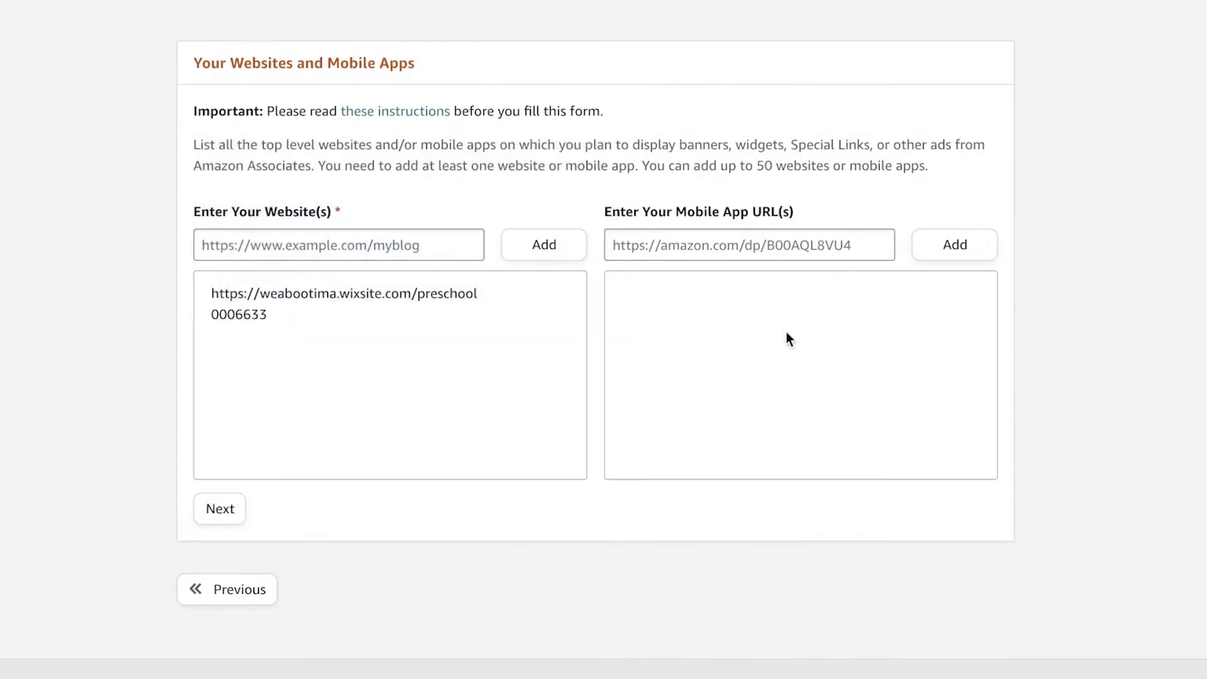
pyautogui.hotkey('shift', 'Tab')
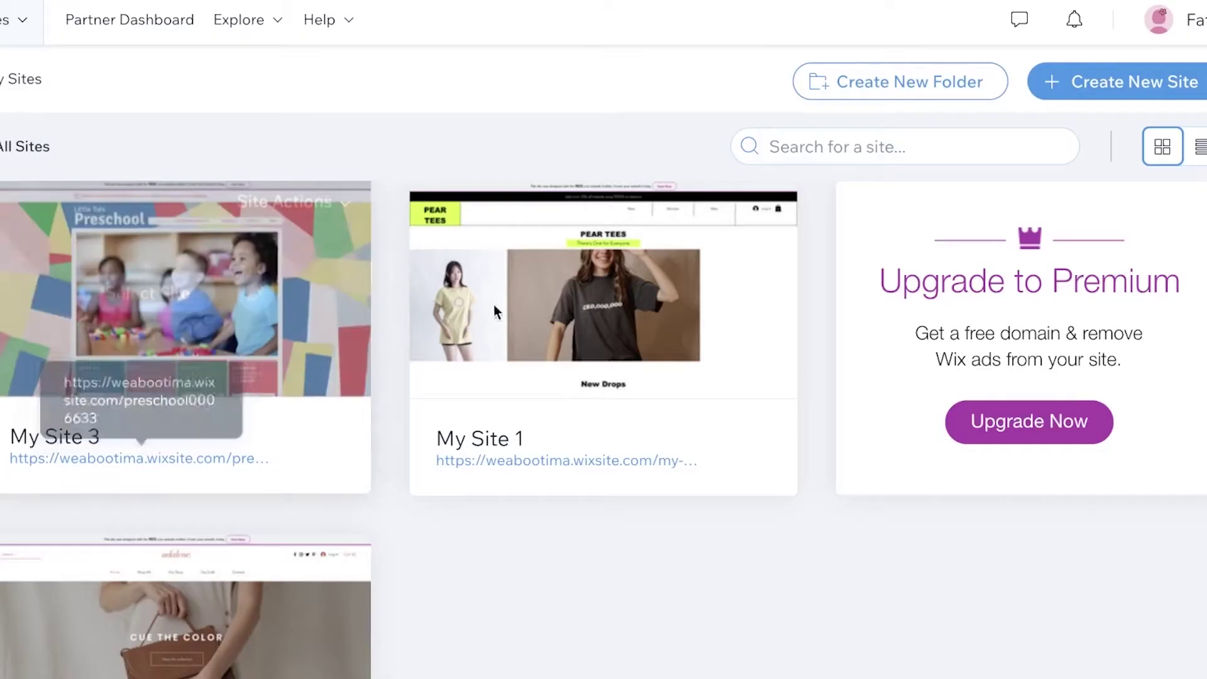
pyautogui.click(547, 465)
pyautogui.rightClick(616, 3)
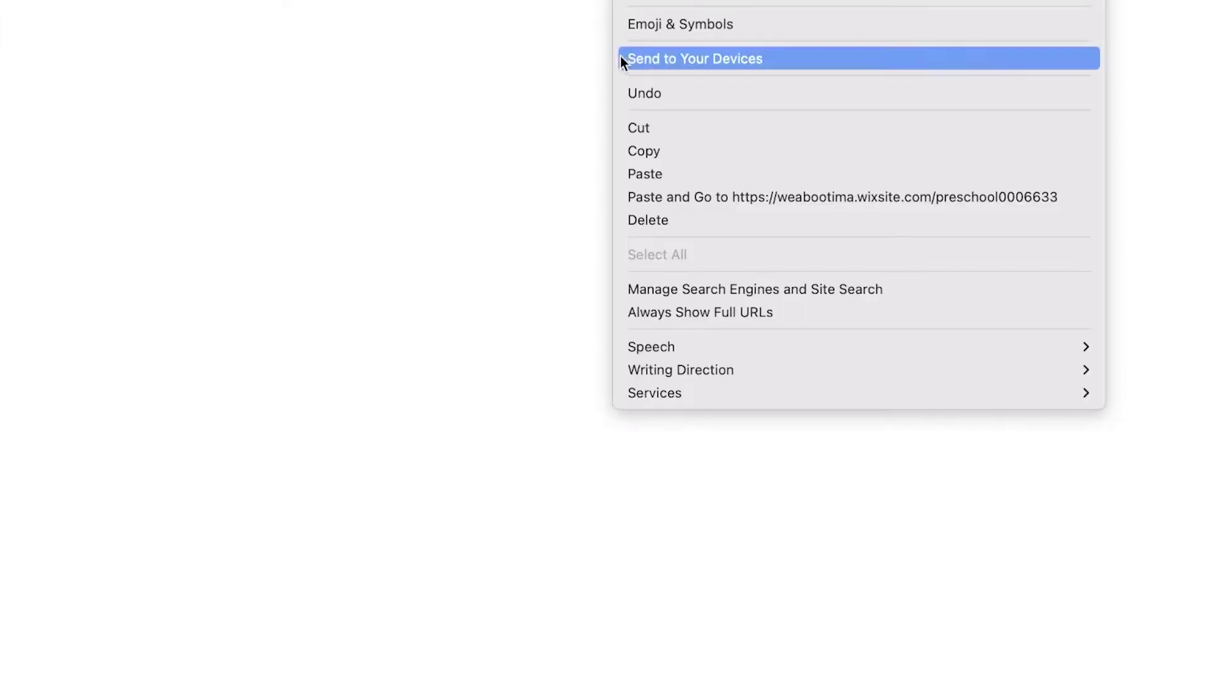
pyautogui.click(639, 149)
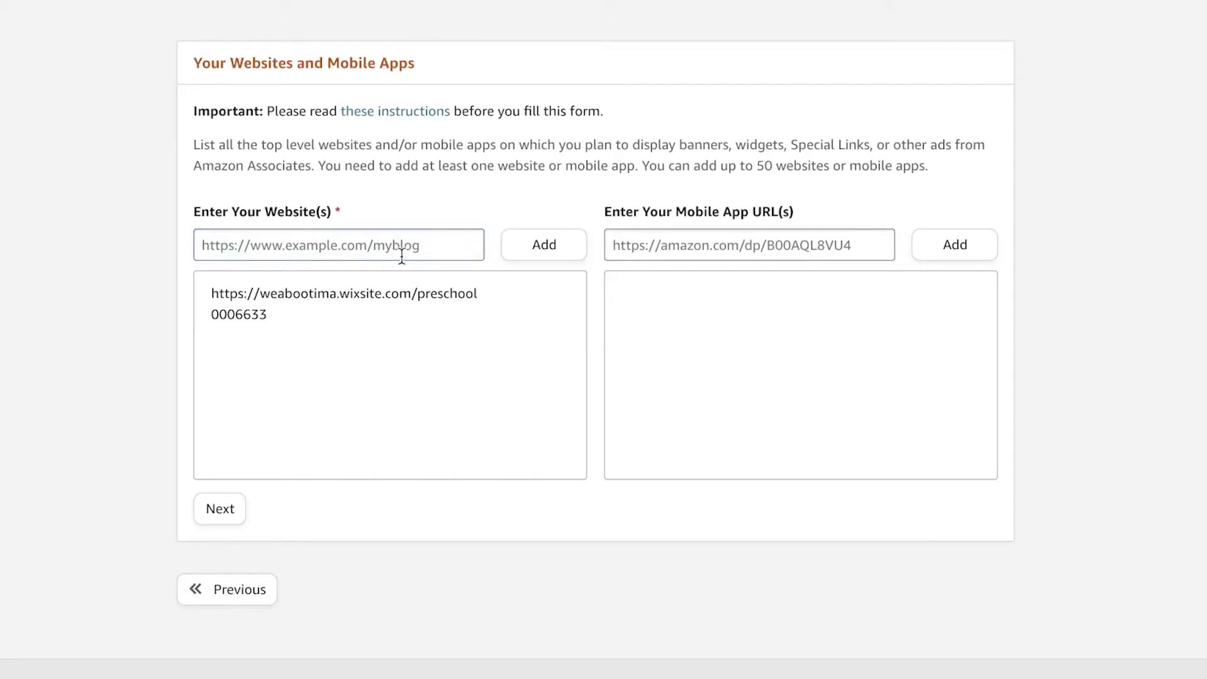
# Paste the my-site-1 address and add it as a second website
pyautogui.rightClick(400, 249)
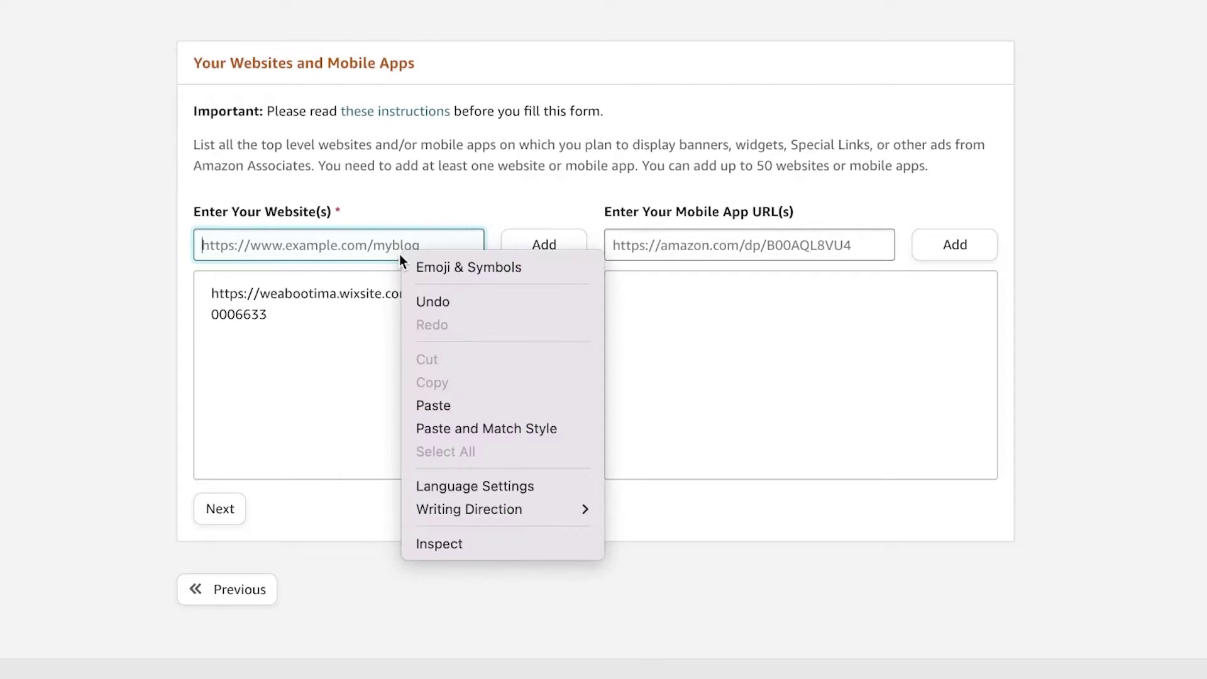
pyautogui.click(475, 403)
pyautogui.click(562, 248)
# Leave the mobile app address empty and continue to the Profile step
pyautogui.click(783, 247)
pyautogui.rightClick(784, 248)
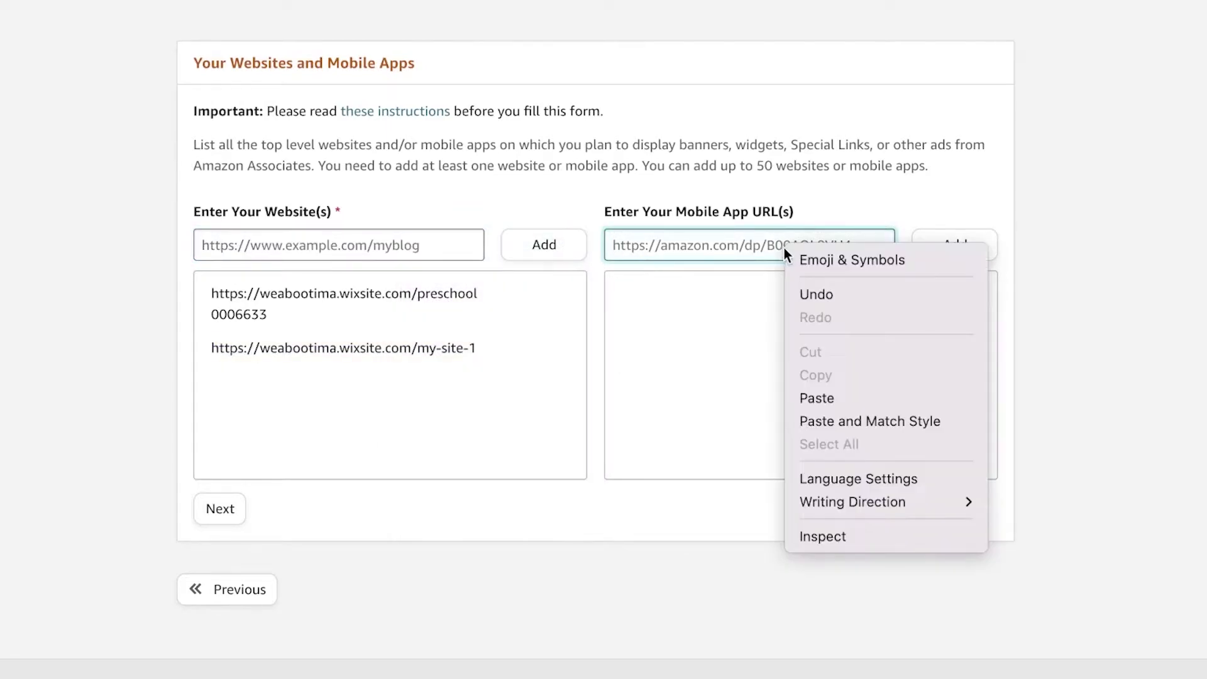
pyautogui.click(817, 398)
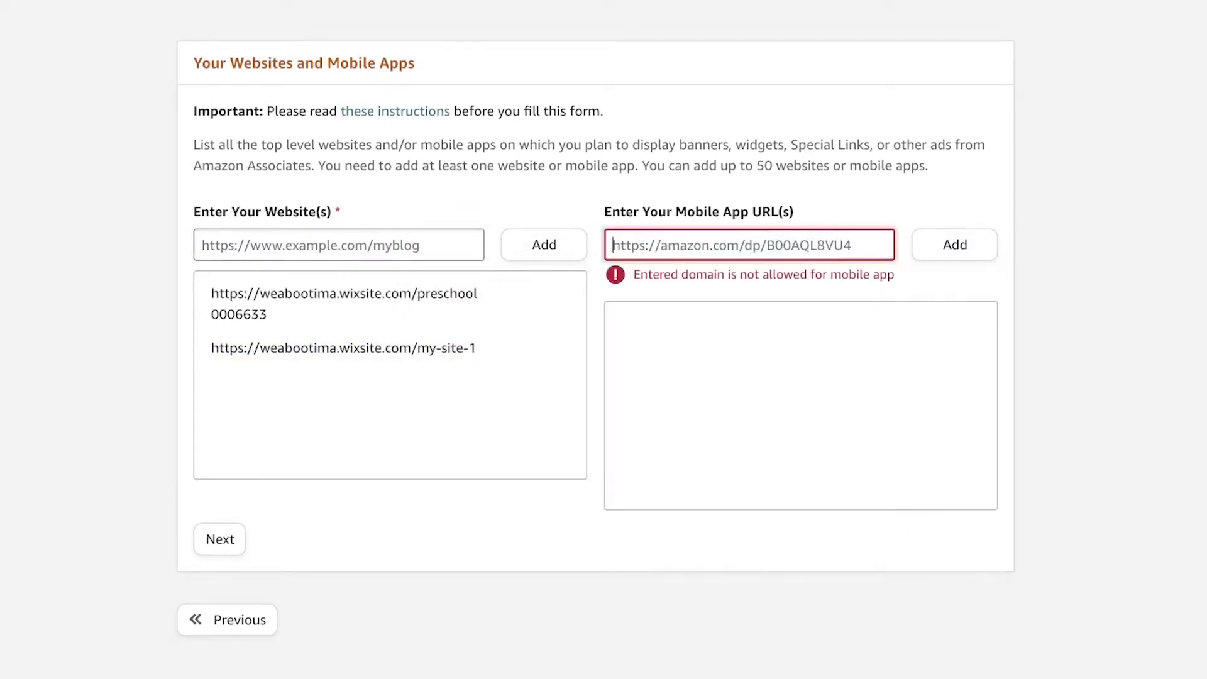
pyautogui.click(230, 542)
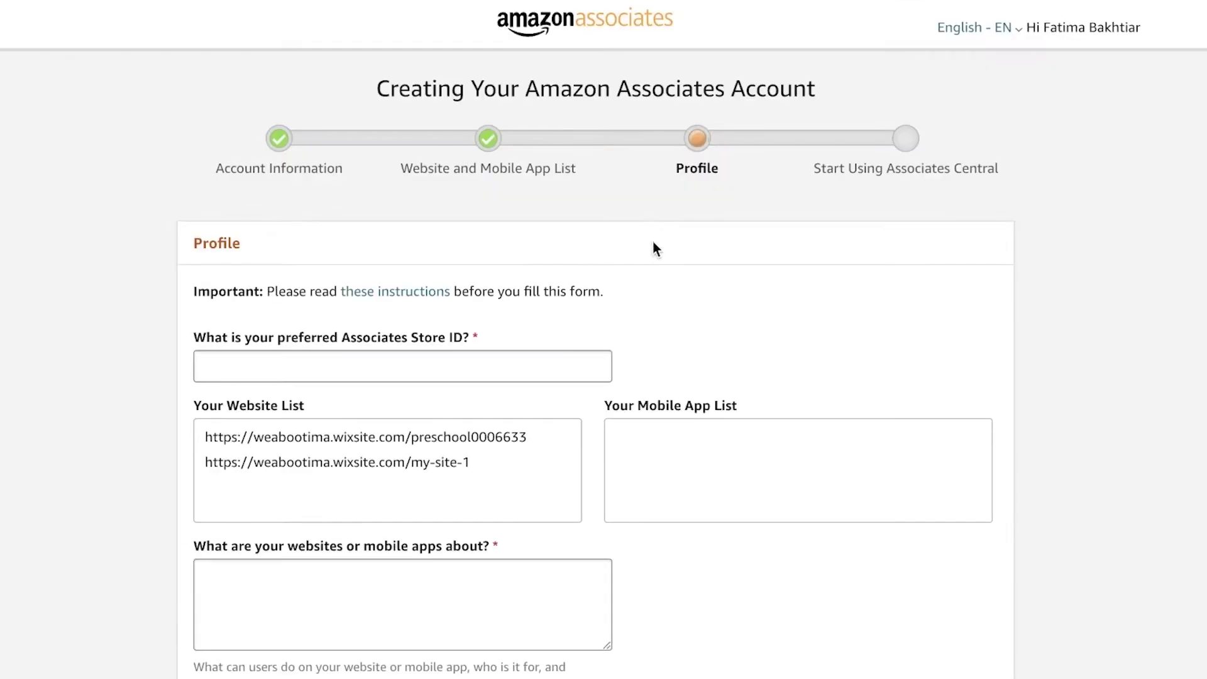
# Fill the preferred Associates Store ID with the suggested autofill value
pyautogui.scroll(-1, 653, 248)
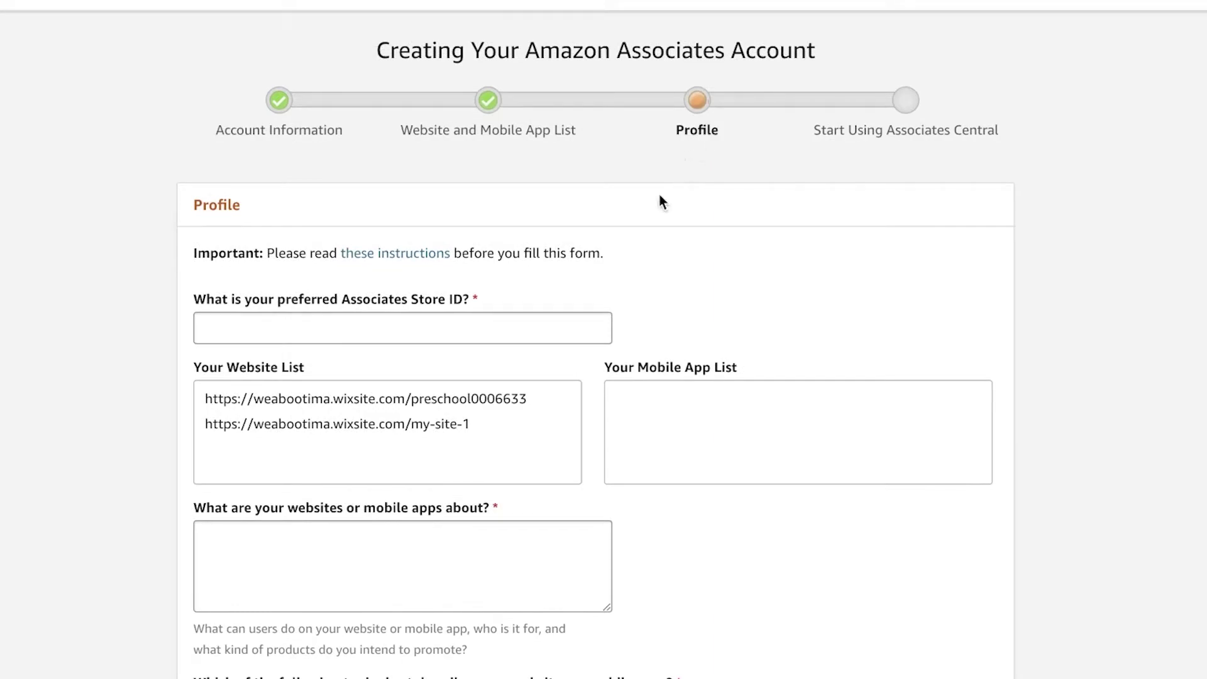
pyautogui.click(506, 326)
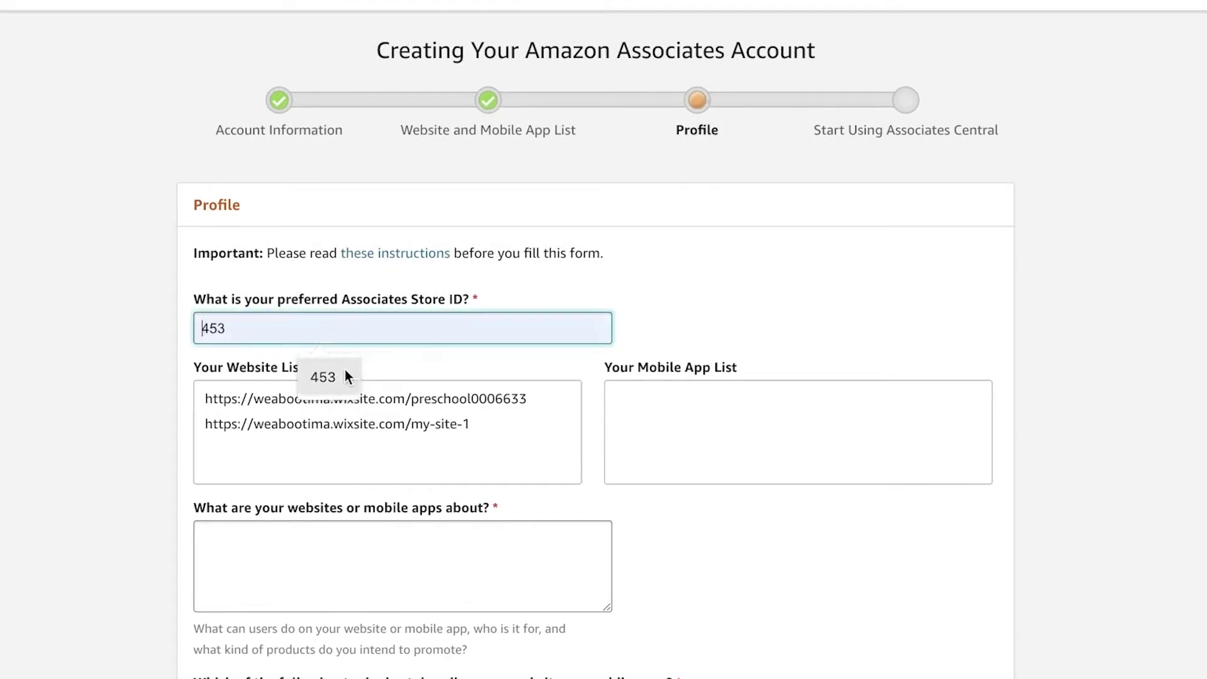
pyautogui.click(324, 376)
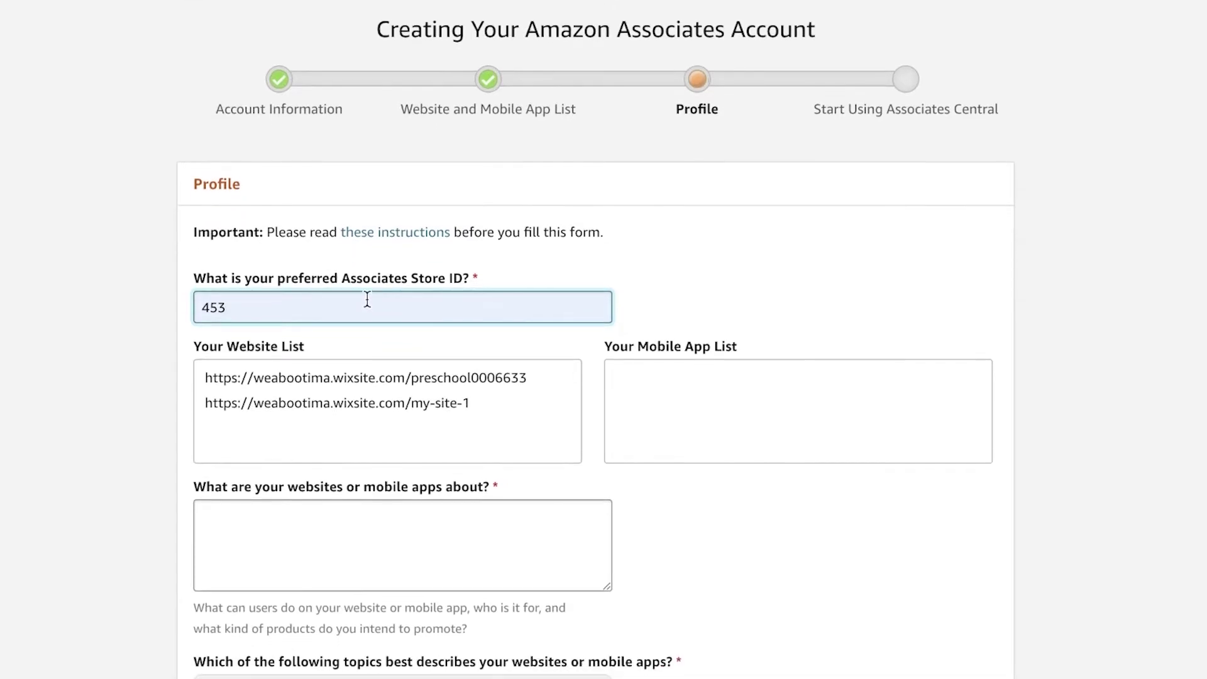
pyautogui.scroll(-4, 370, 302)
pyautogui.scroll(1, 339, 175)
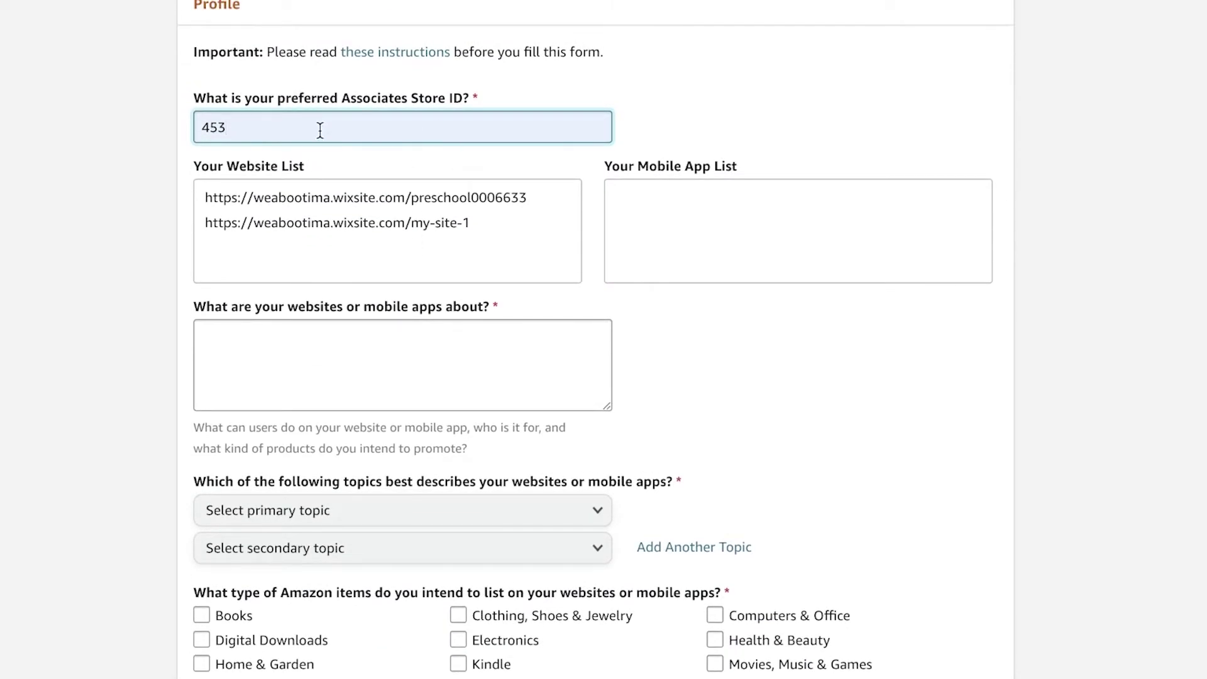
pyautogui.scroll(-3, 431, 161)
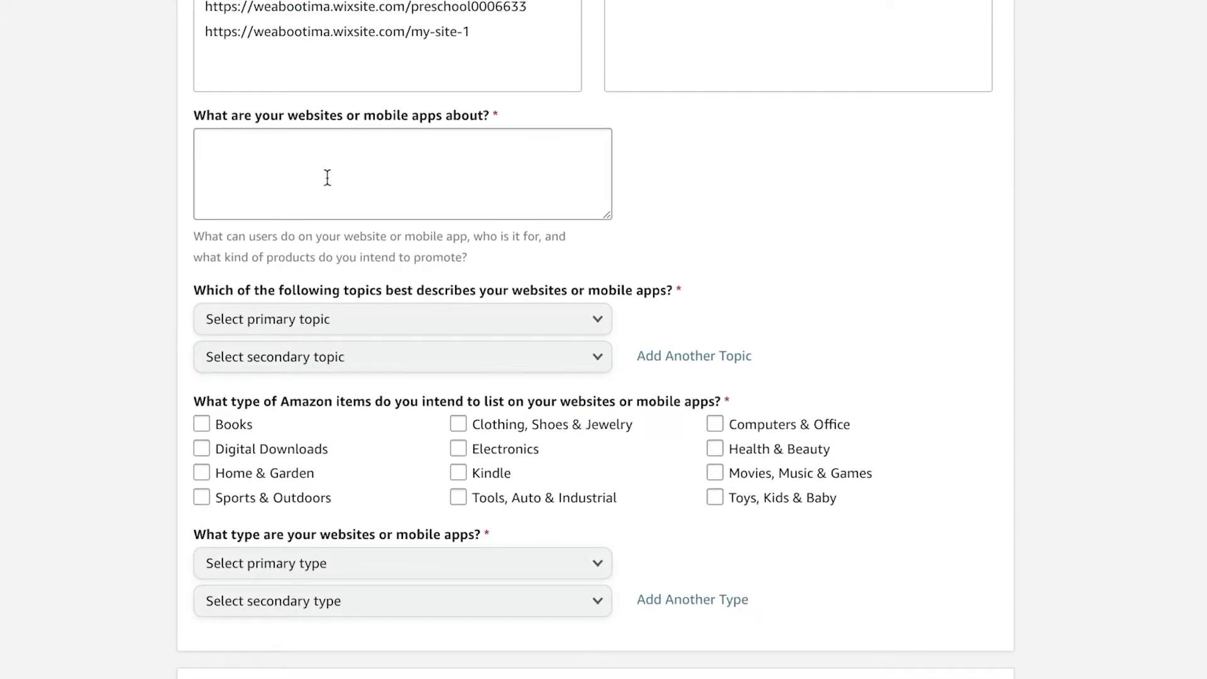
pyautogui.scroll(-1, 1003, 227)
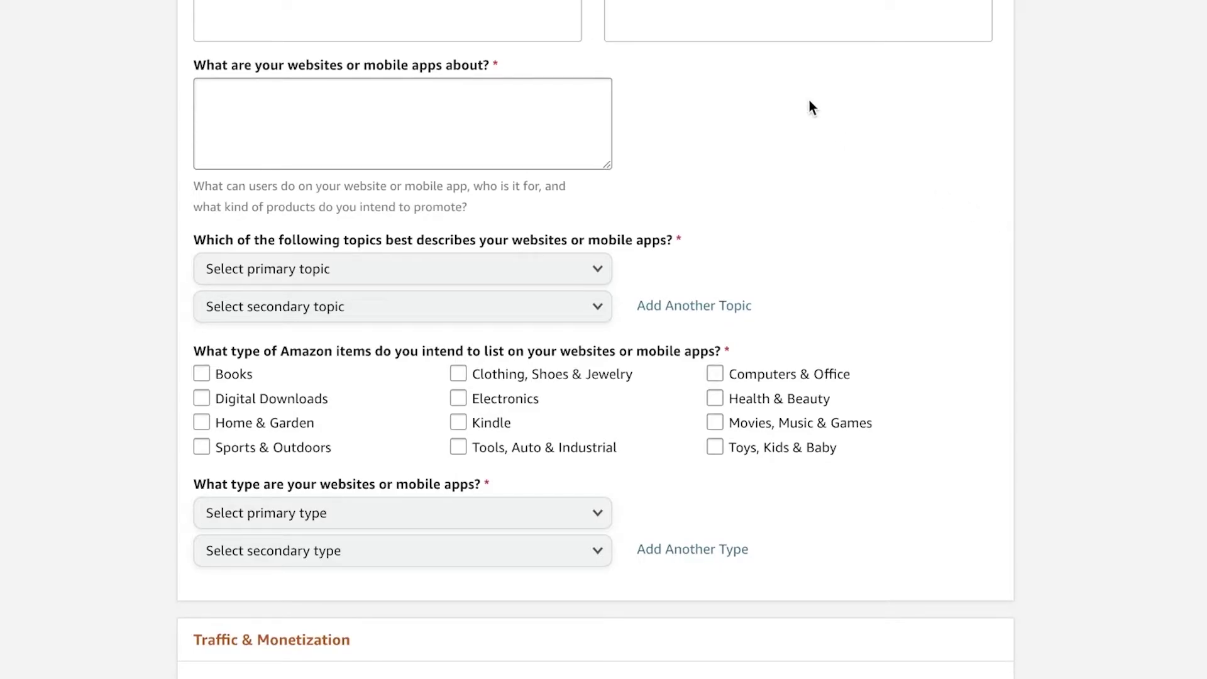
pyautogui.scroll(7, 811, 107)
pyautogui.scroll(-3, 820, 129)
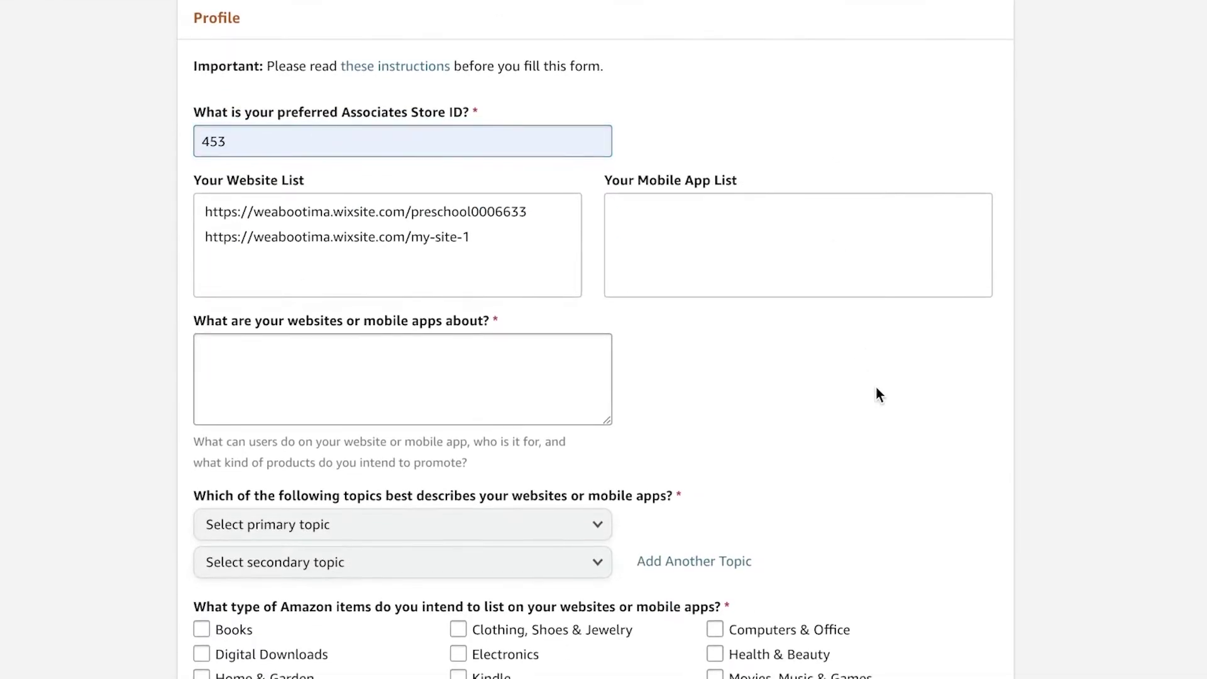
pyautogui.click(473, 358)
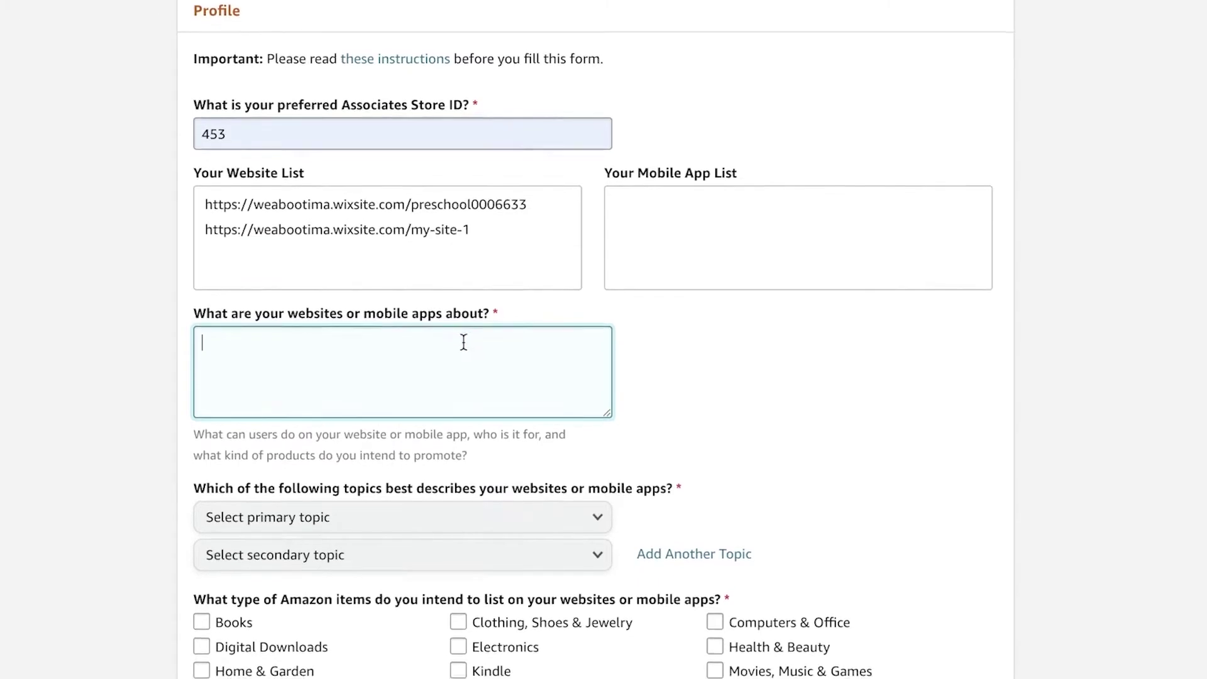
# Set the website topics to Apparel/Jewelry/Shoes and Photography
pyautogui.scroll(-3, 472, 364)
pyautogui.click(439, 352)
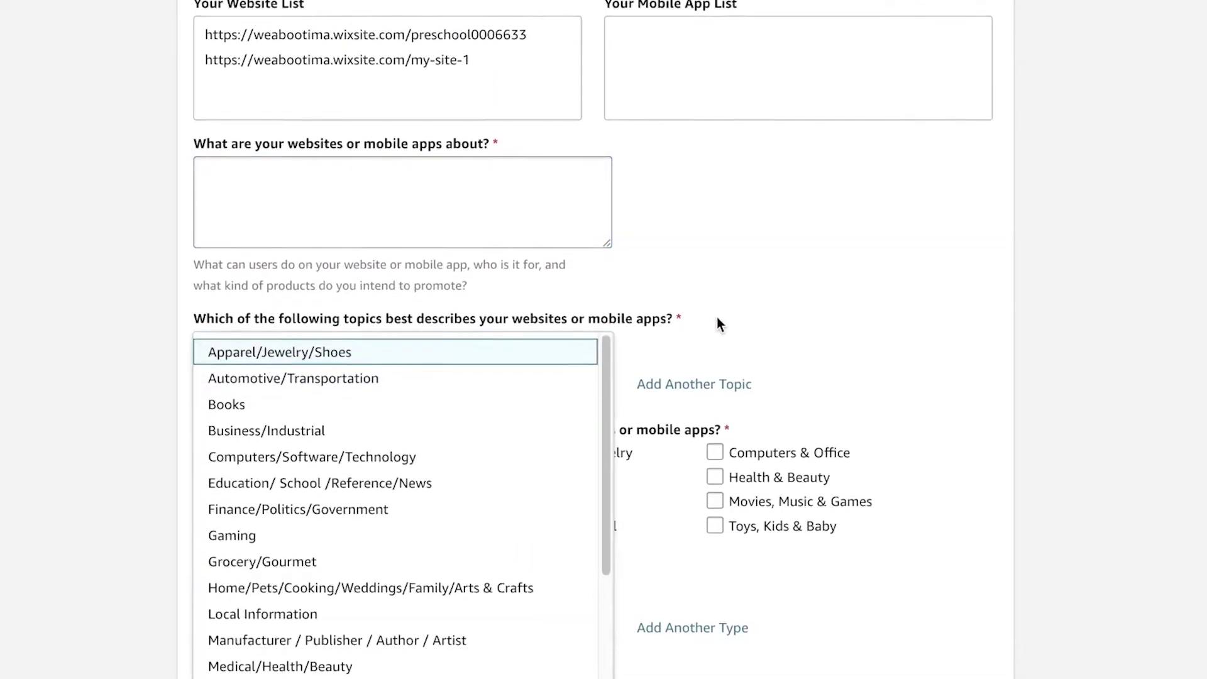
pyautogui.scroll(-1, 692, 327)
pyautogui.click(412, 316)
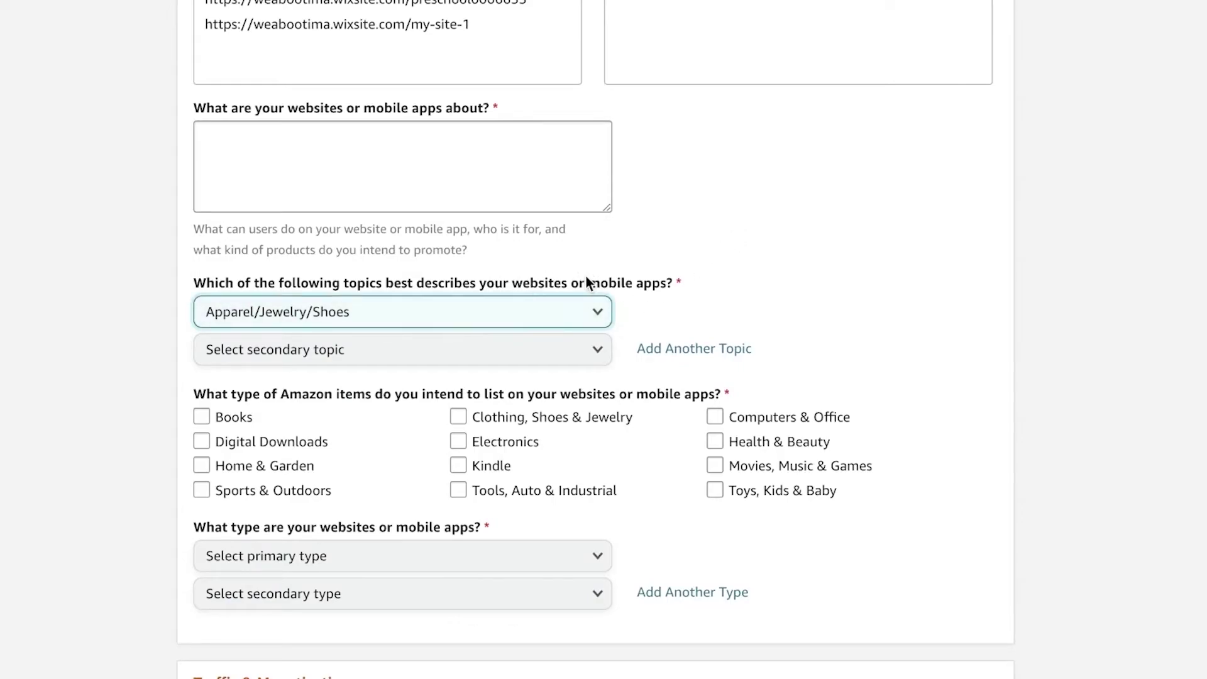
pyautogui.click(375, 353)
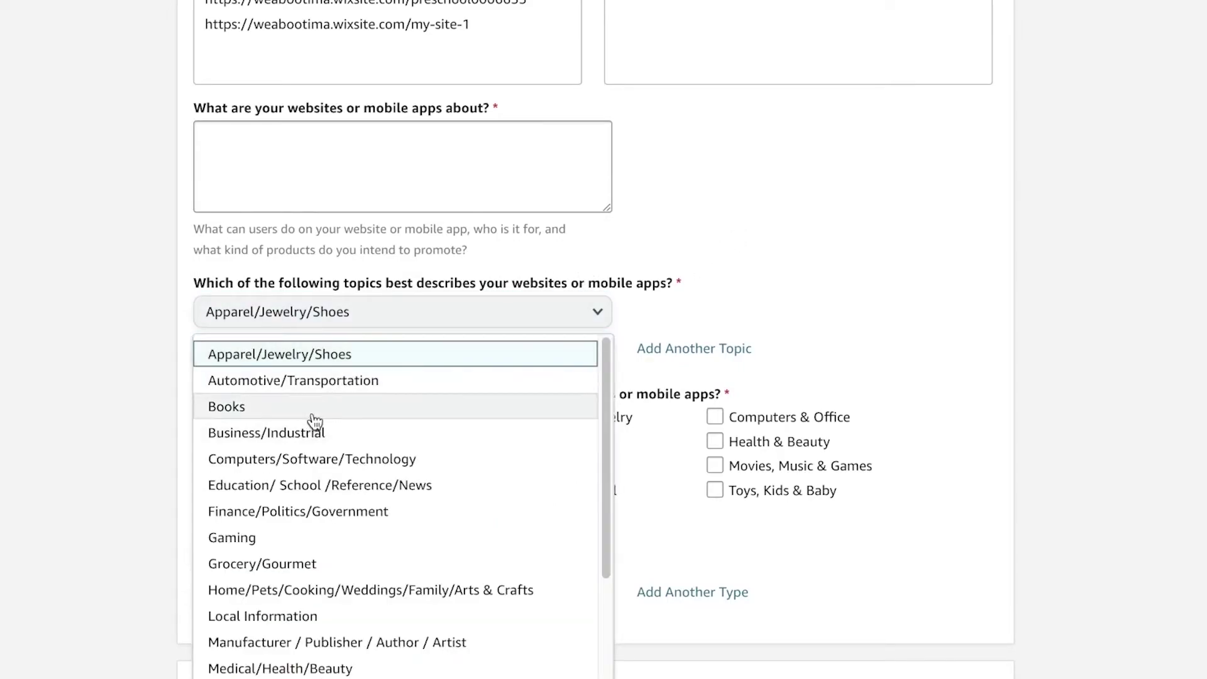
pyautogui.scroll(-2, 314, 409)
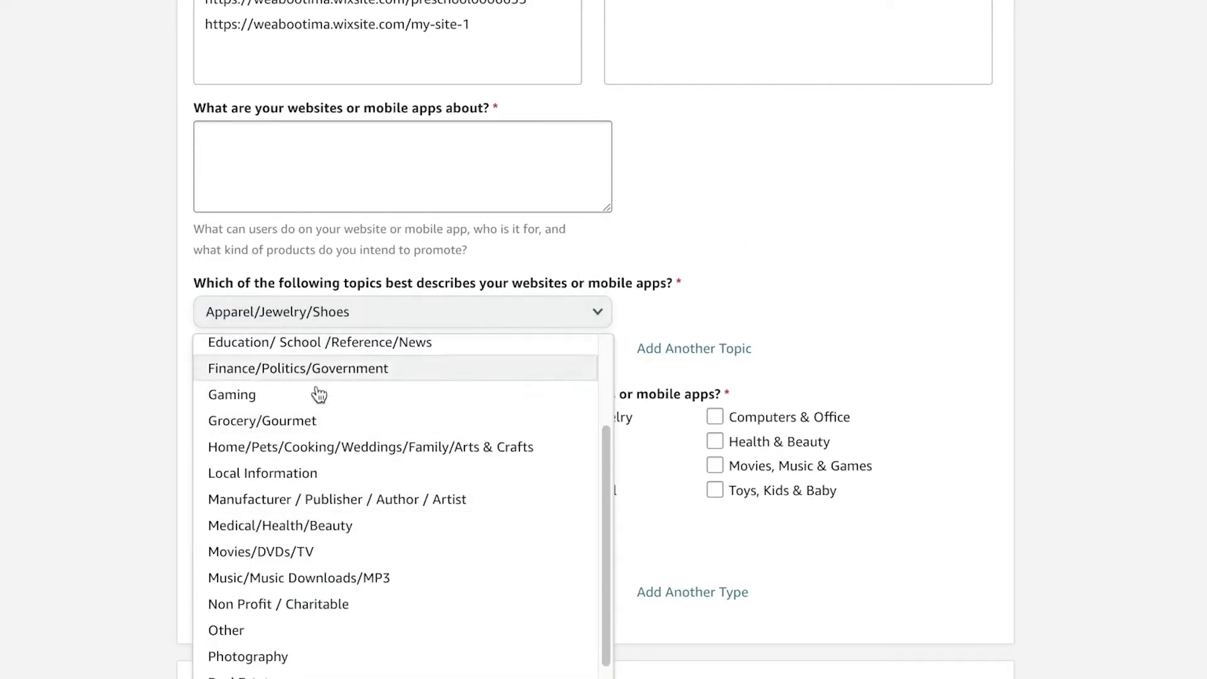
pyautogui.click(280, 668)
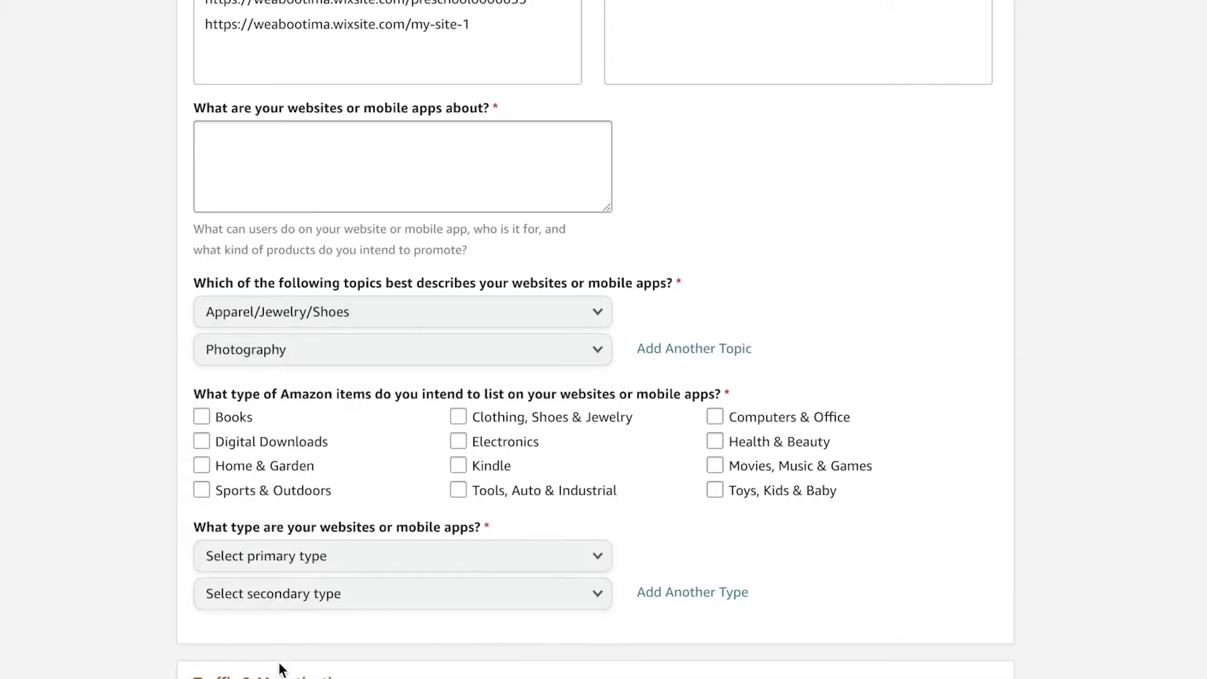
pyautogui.scroll(-1, 822, 198)
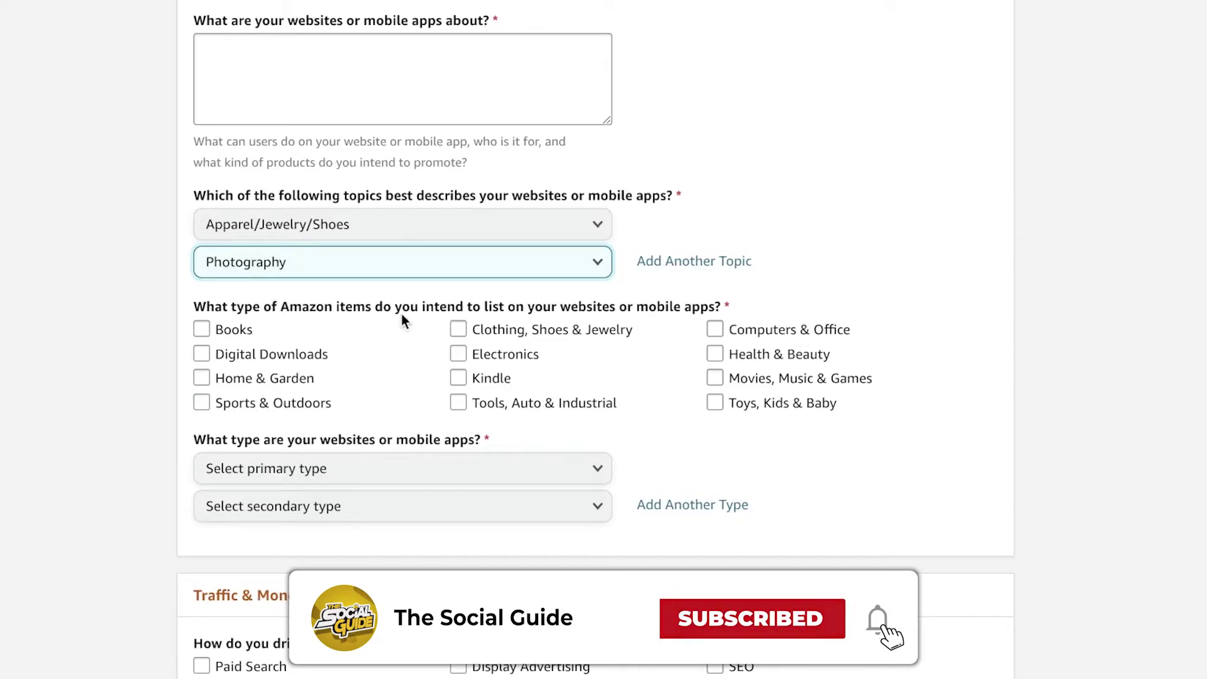
# Tick Clothing, Shoes & Jewelry, Health & Beauty, Home & Garden, and Movies, Music & Games
pyautogui.click(571, 336)
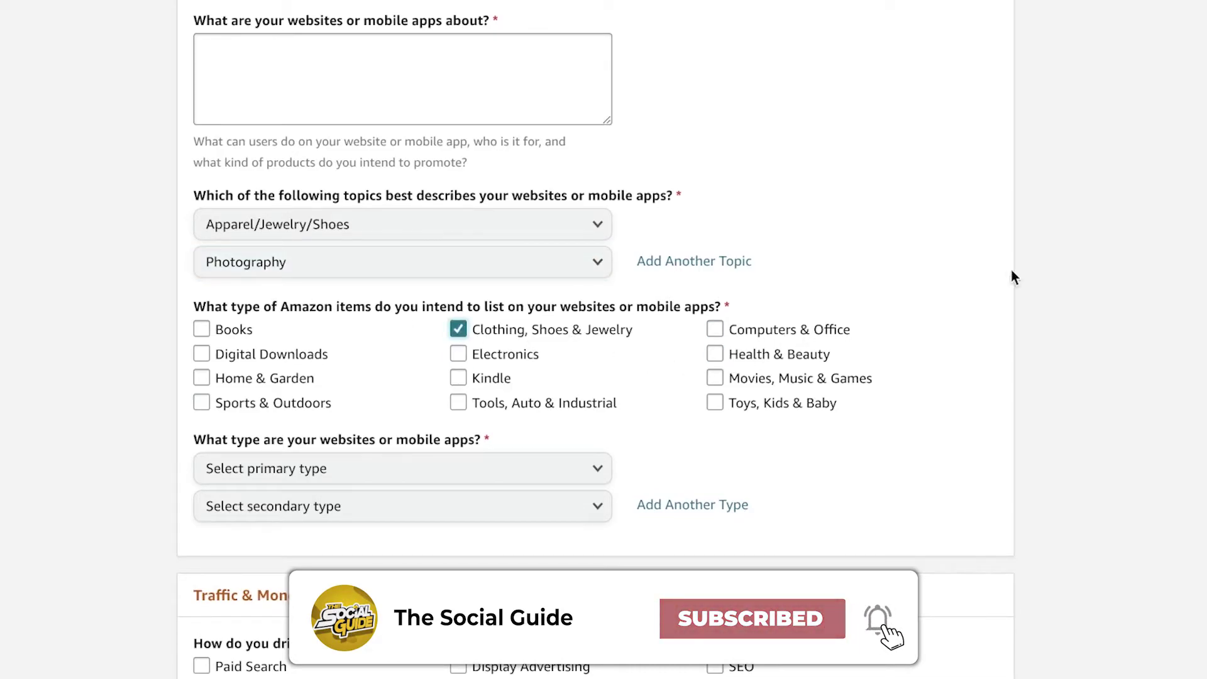
pyautogui.click(797, 357)
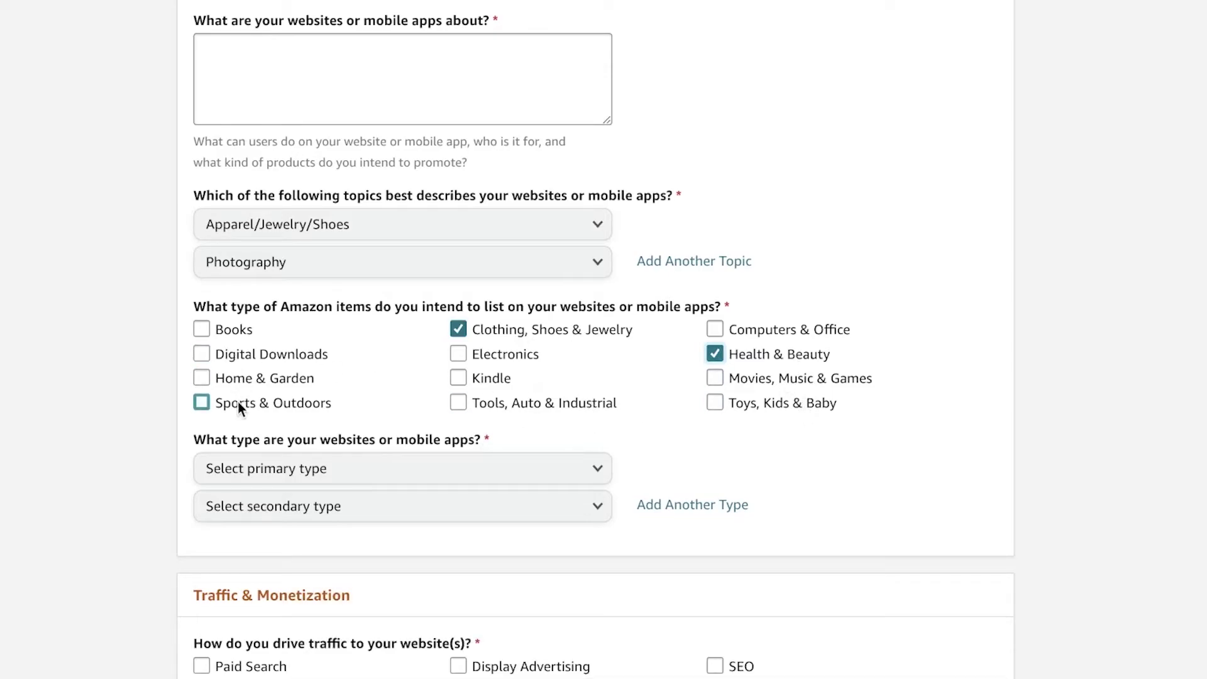
pyautogui.click(268, 375)
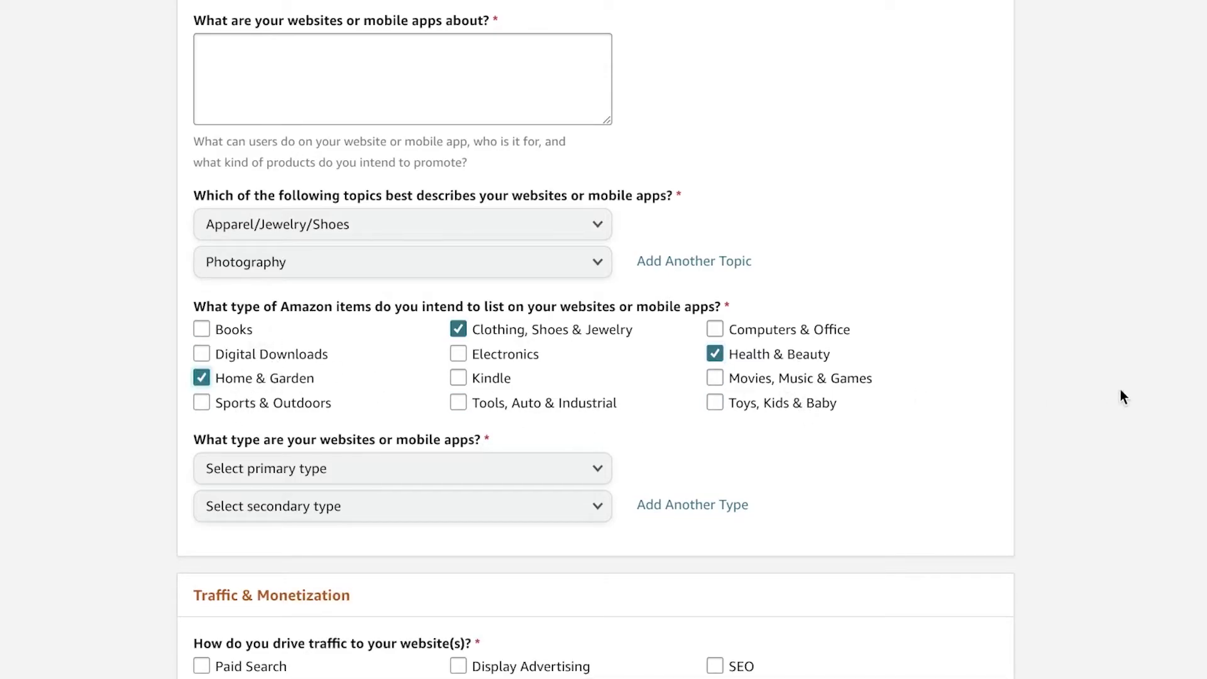
pyautogui.click(750, 384)
pyautogui.scroll(-4, 1158, 283)
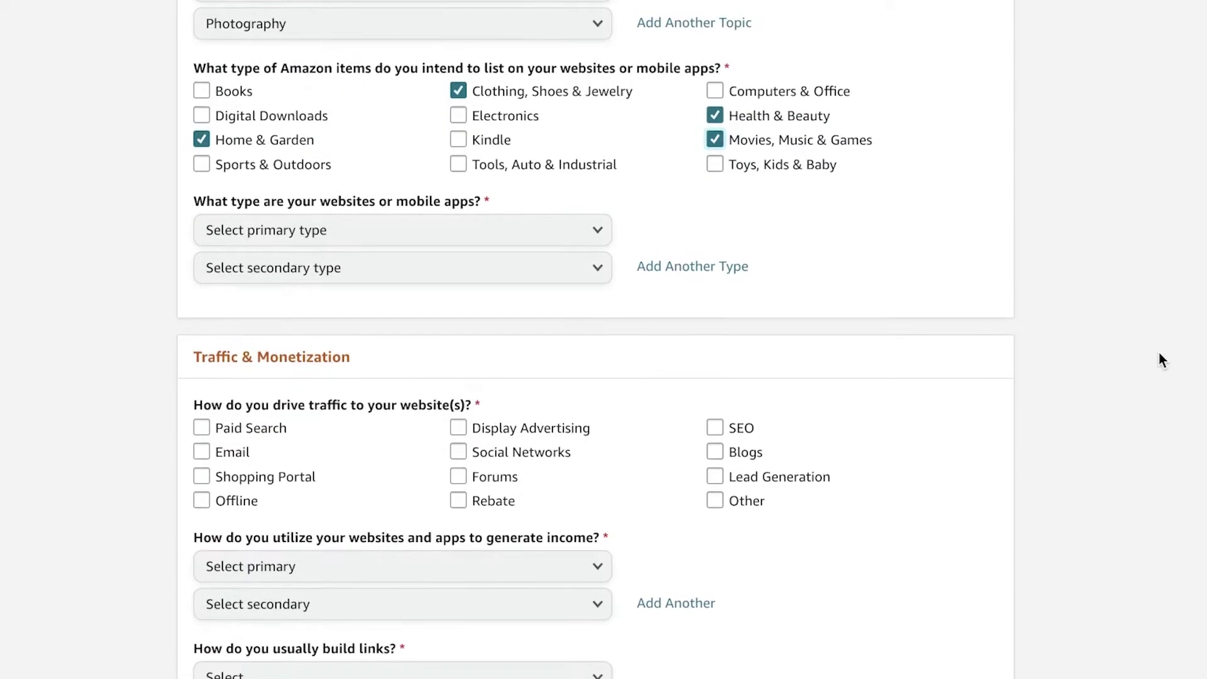
# Set the primary website type to Blog and the secondary to Coupons or Deals Website
pyautogui.click(431, 227)
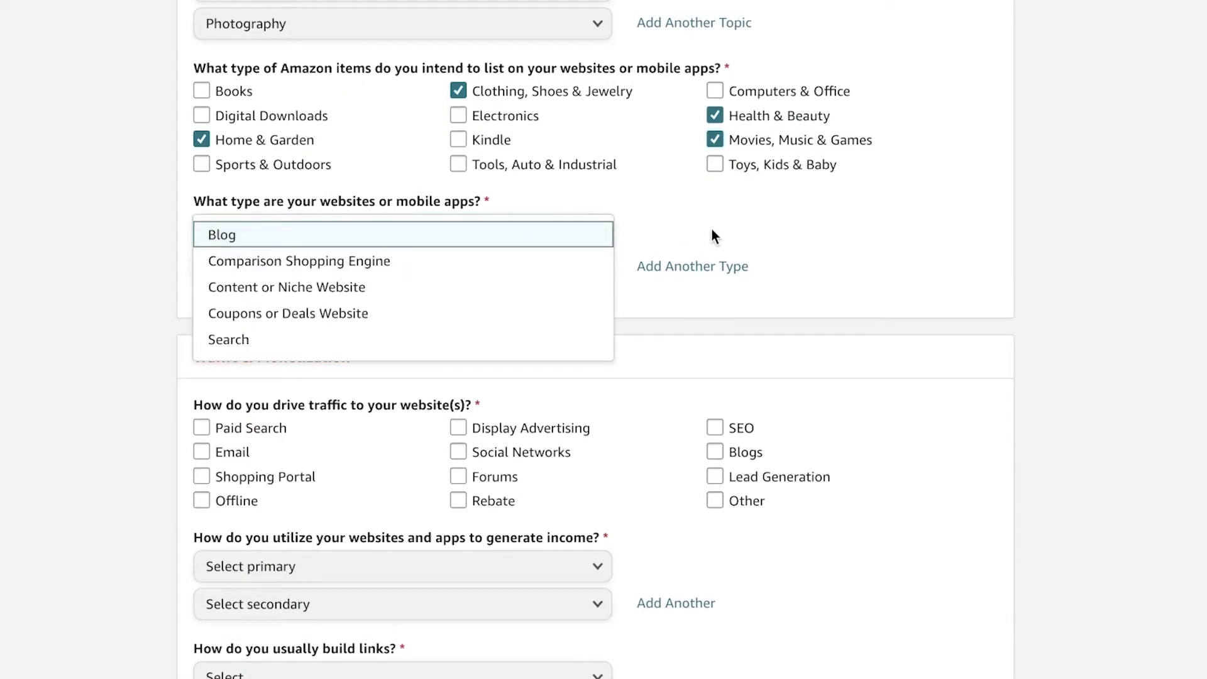
pyautogui.click(517, 235)
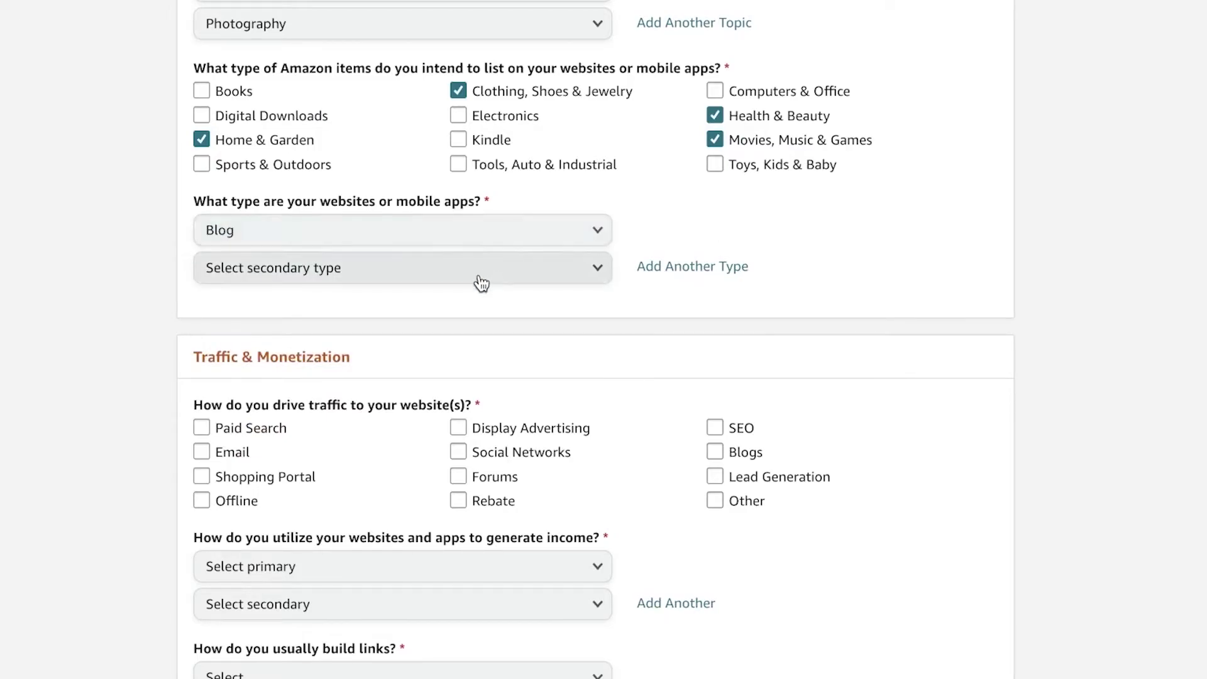
pyautogui.click(481, 277)
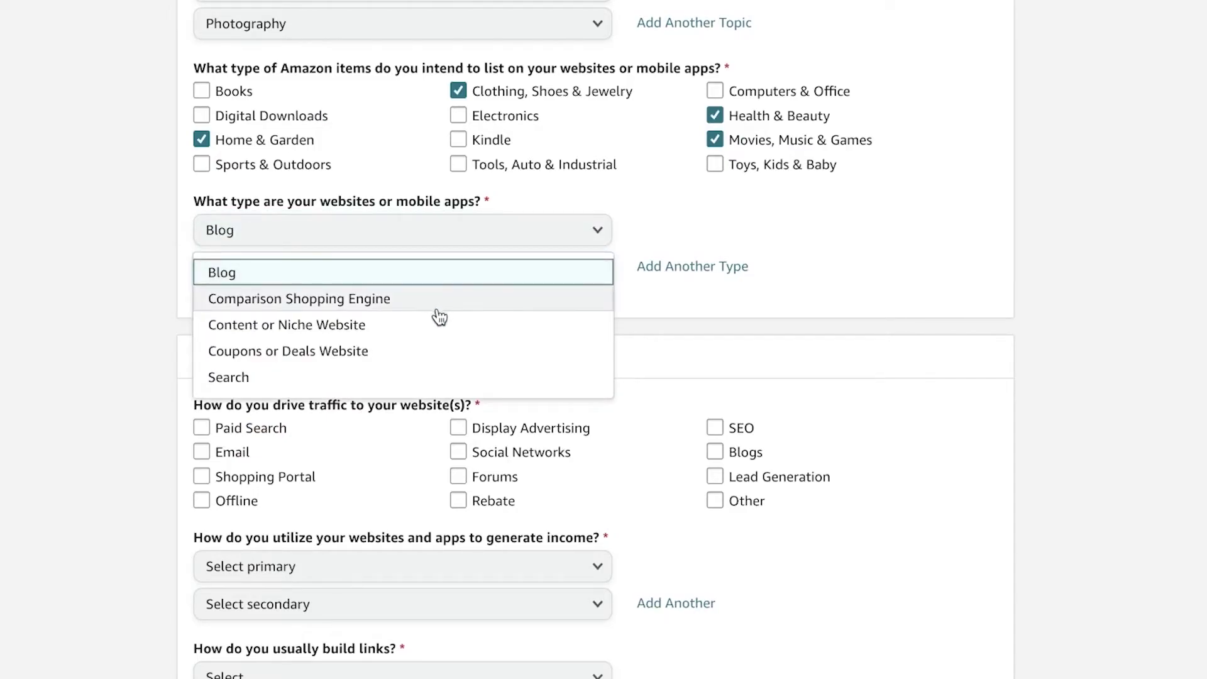
pyautogui.click(386, 327)
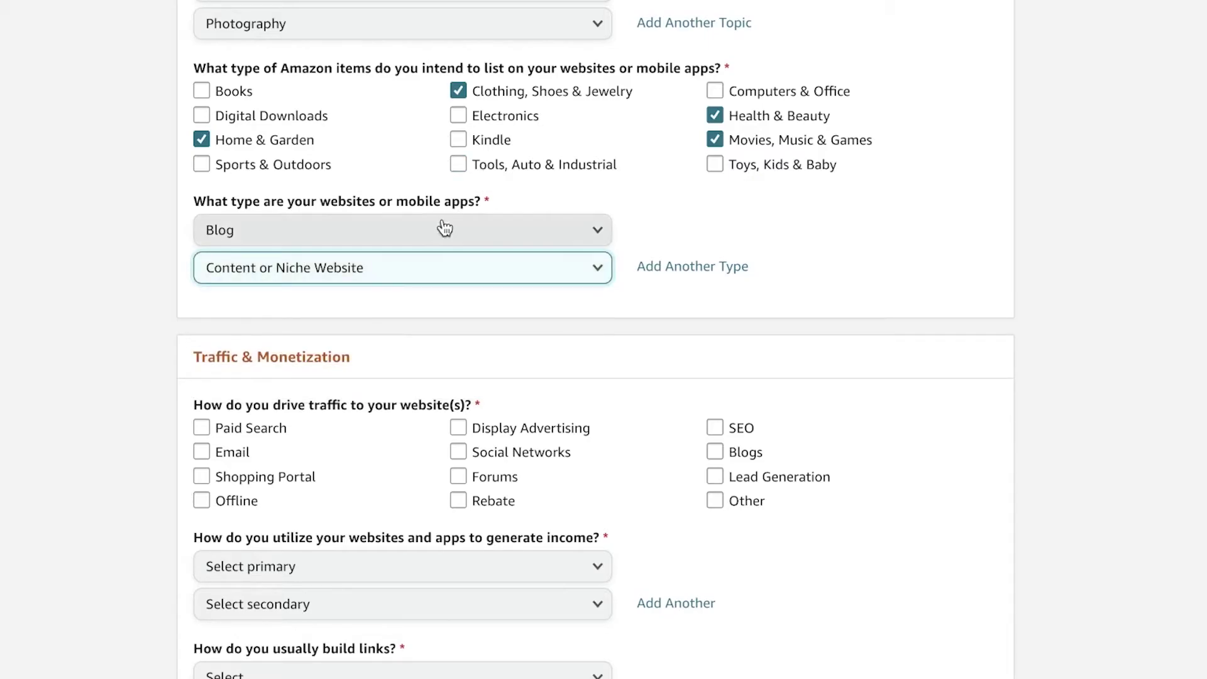
pyautogui.click(409, 269)
pyautogui.click(361, 351)
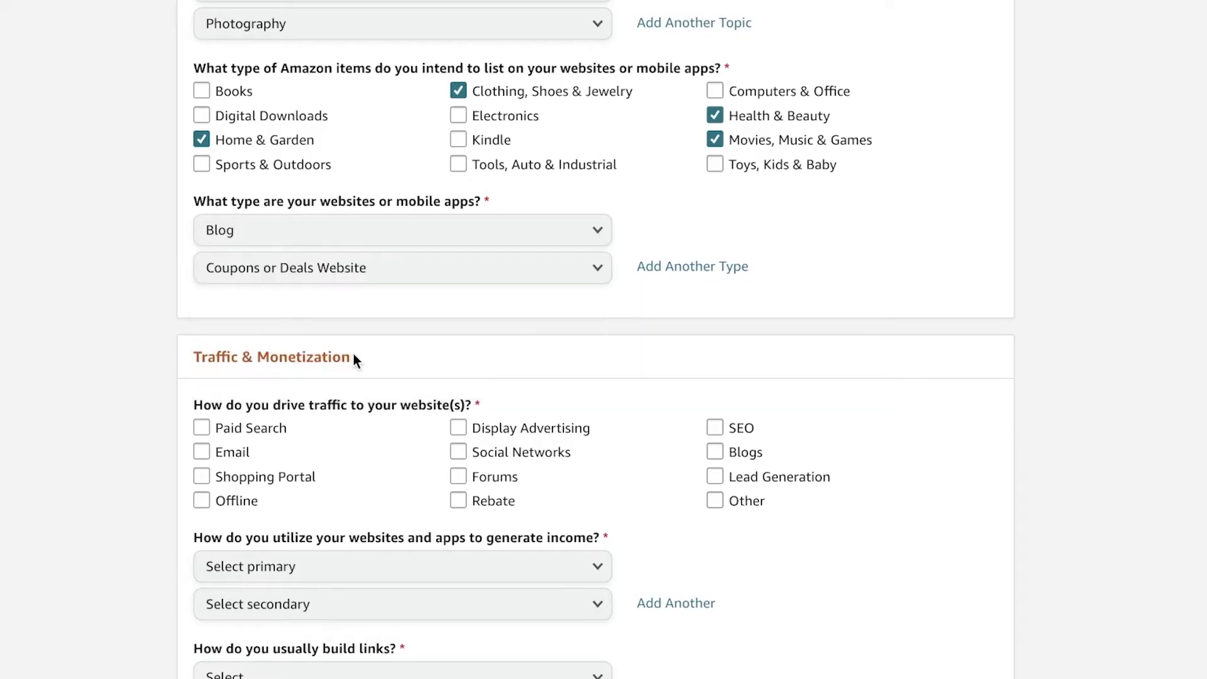
pyautogui.click(424, 270)
pyautogui.click(426, 272)
pyautogui.scroll(-1, 665, 191)
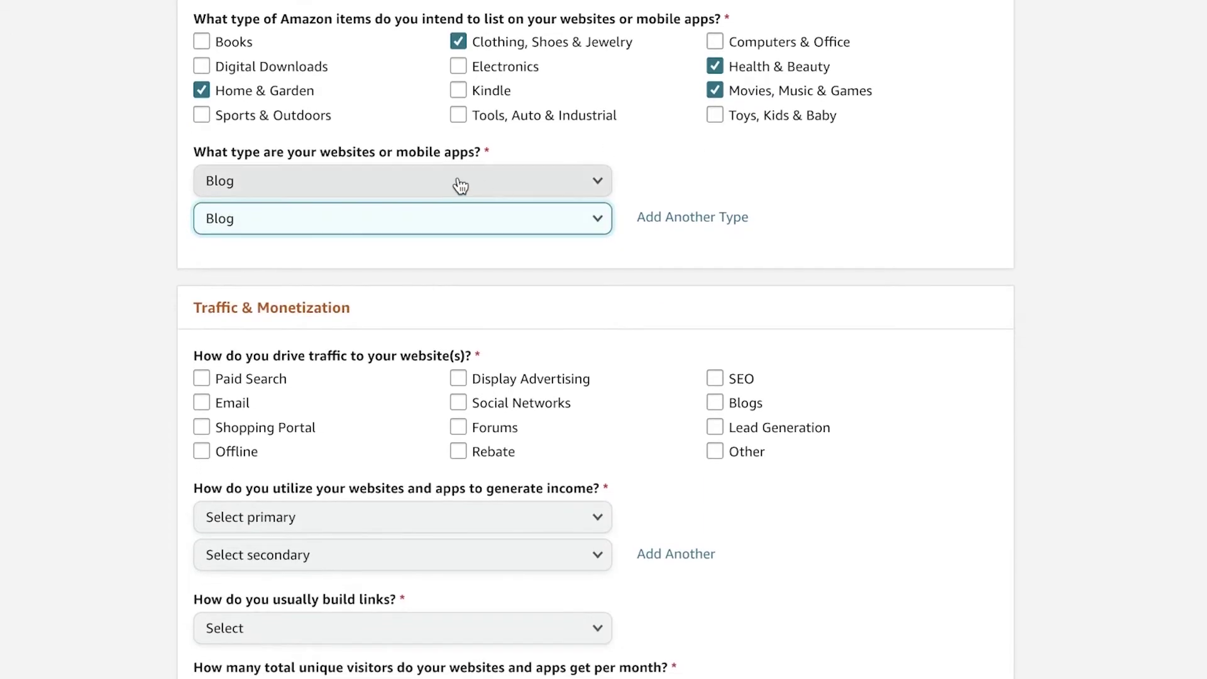
pyautogui.click(472, 214)
# Set the secondary website type back to Coupons or Deals Website
pyautogui.click(313, 307)
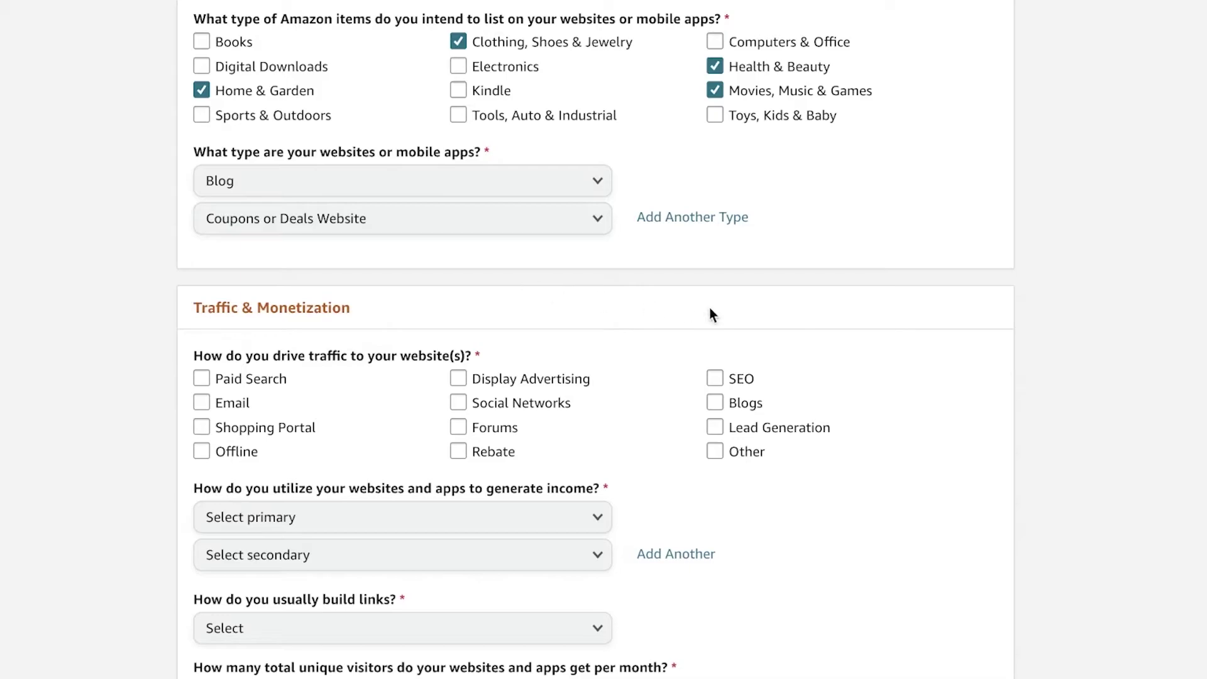
pyautogui.scroll(-1, 775, 315)
pyautogui.scroll(-2, 816, 294)
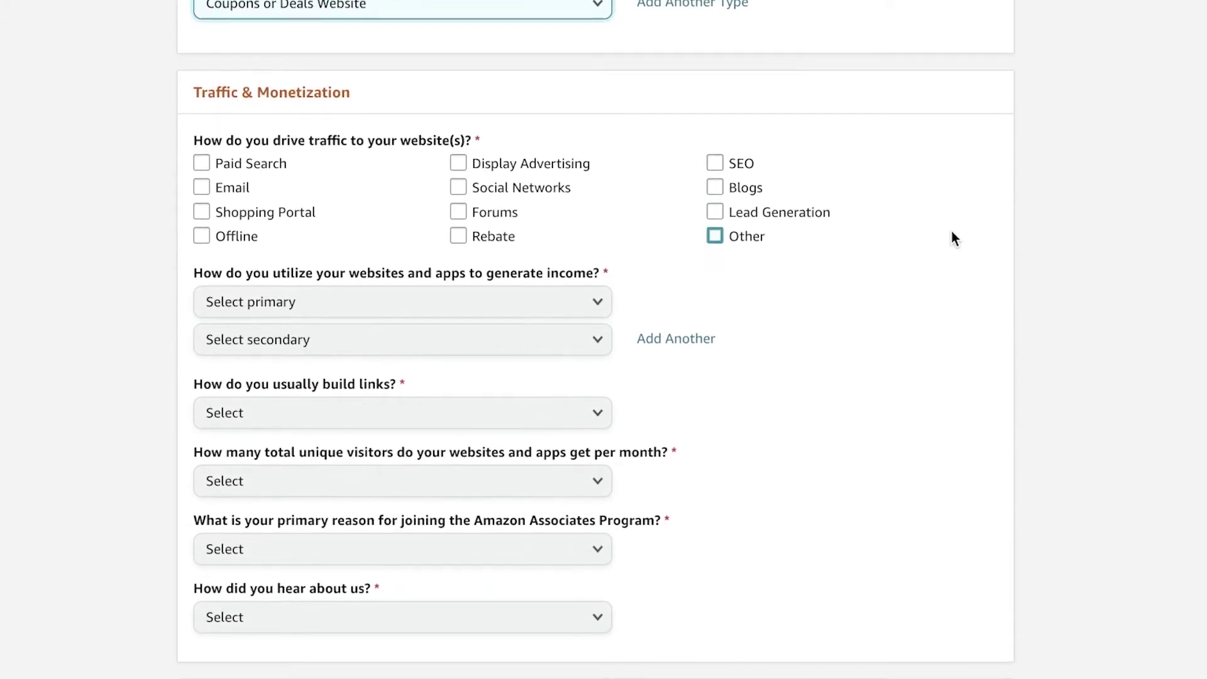
pyautogui.scroll(1, 952, 232)
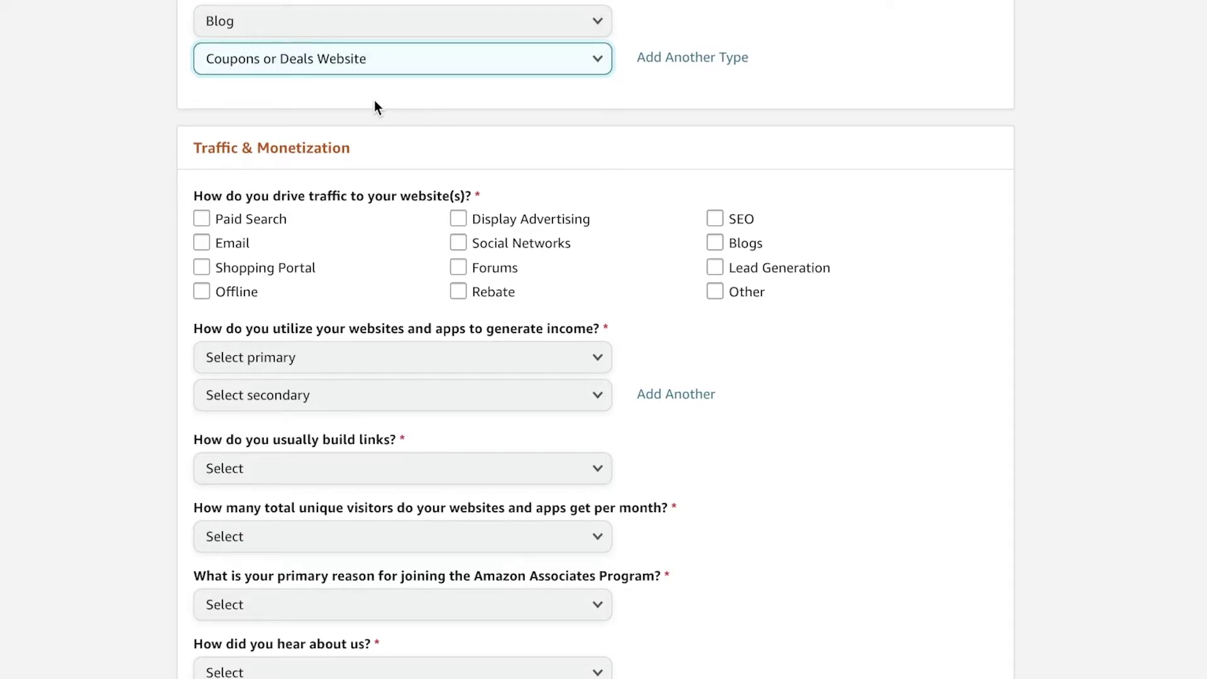
# Tick Email, SEO, Lead Generation and Social Networks as traffic sources; untick Shopping Portal
pyautogui.click(224, 246)
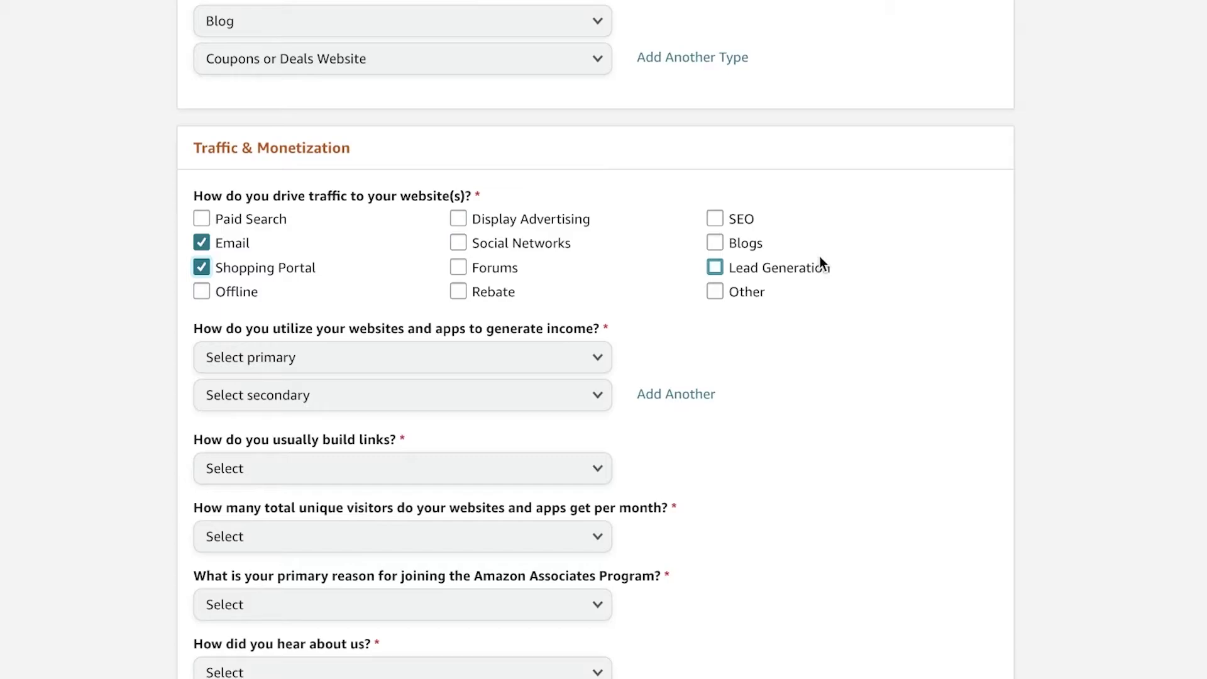
pyautogui.click(737, 219)
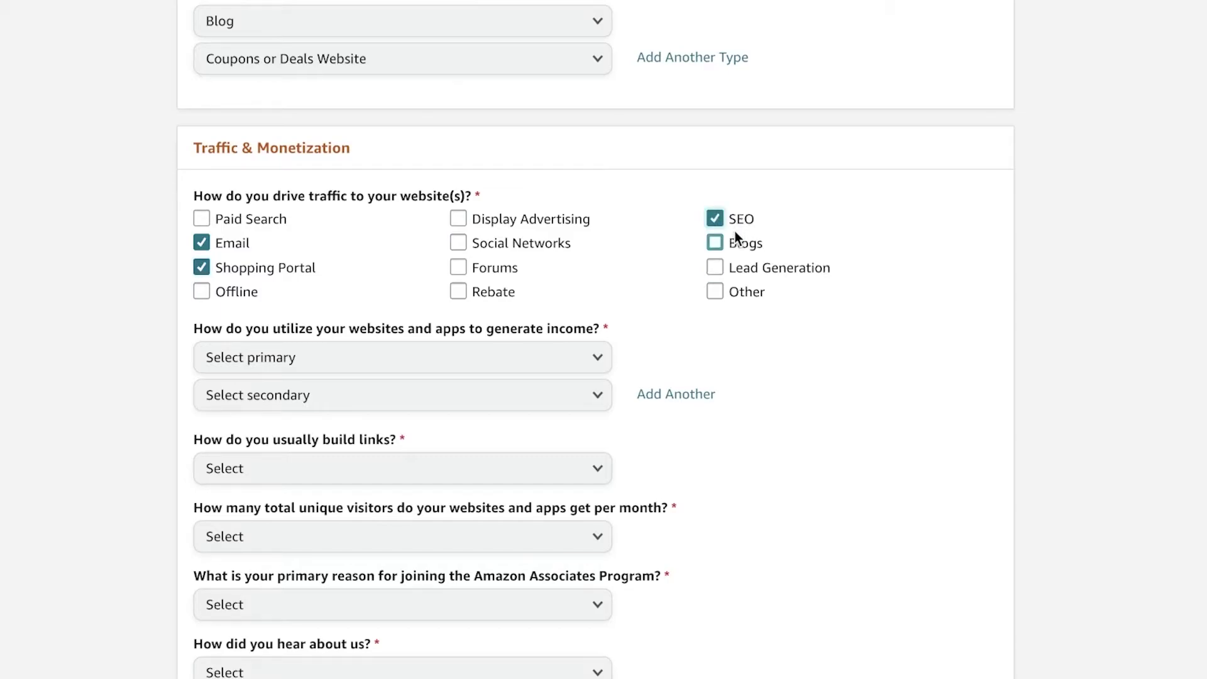
pyautogui.click(754, 270)
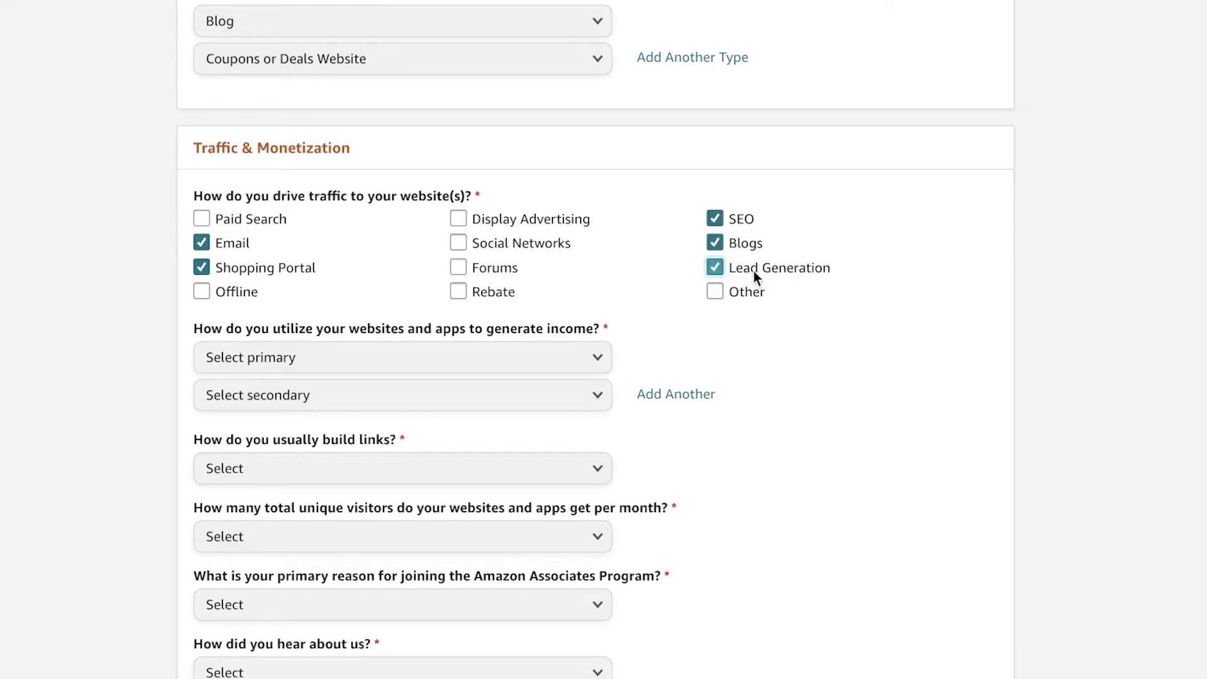
pyautogui.click(466, 244)
pyautogui.click(229, 268)
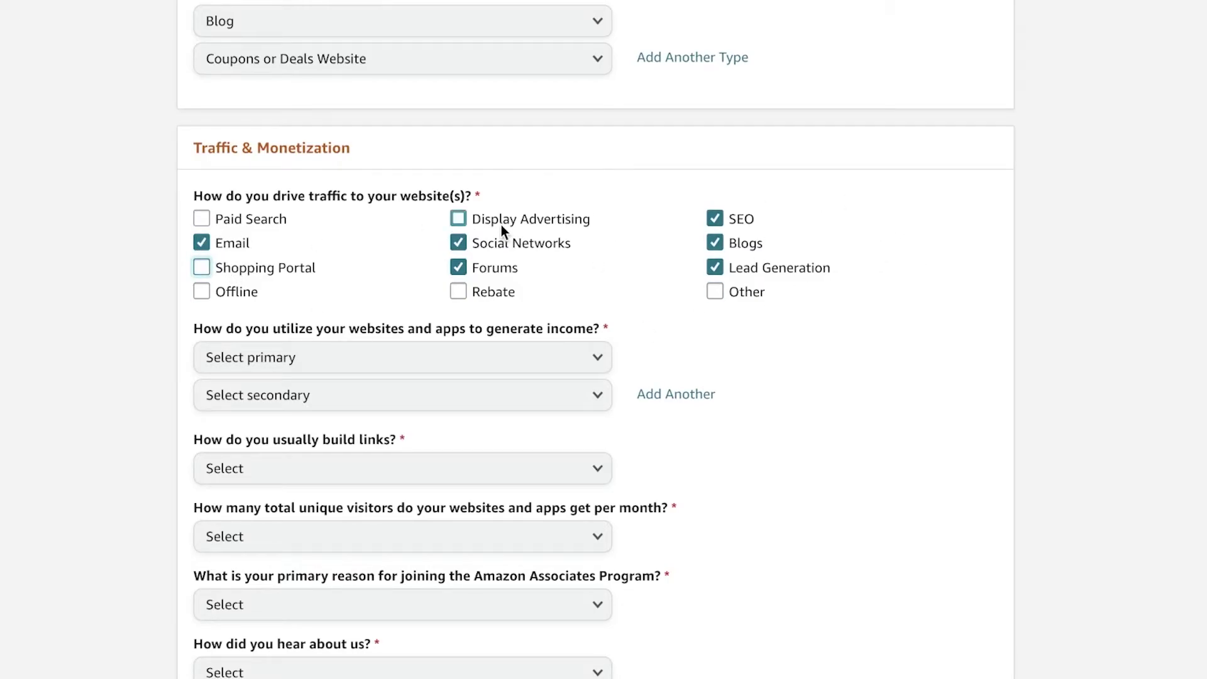
pyautogui.scroll(-2, 501, 225)
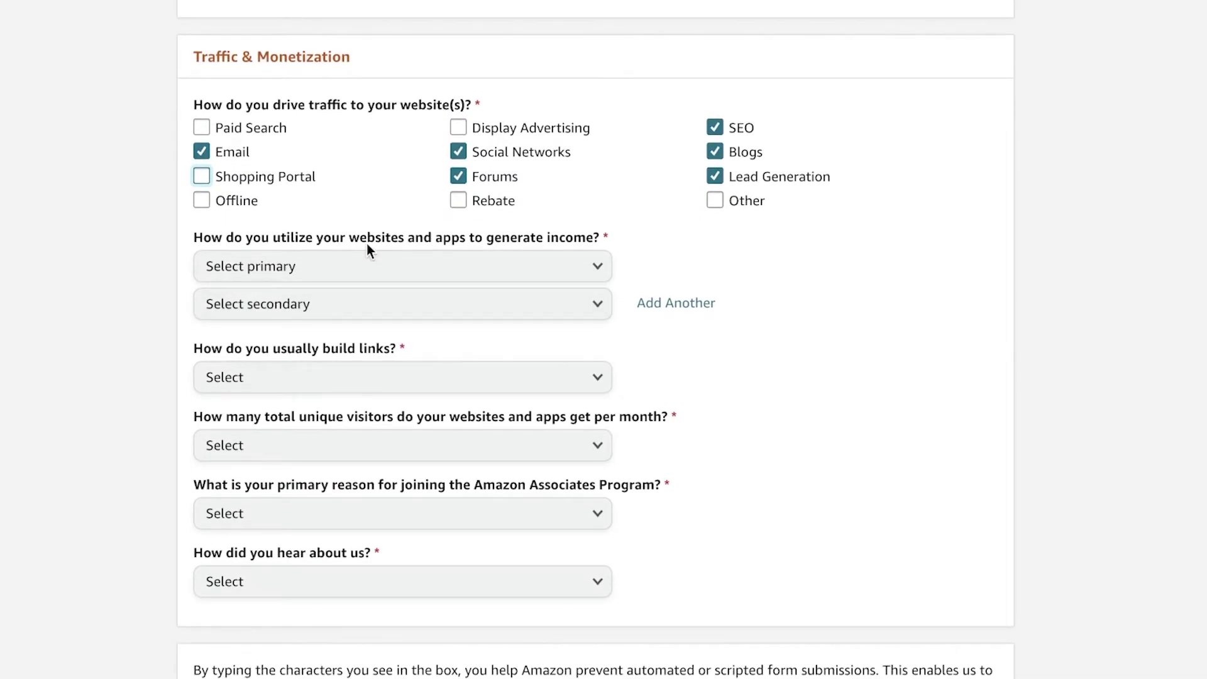
# Set the income methods to Other Affiliate Programs and Subscription Service
pyautogui.click(520, 276)
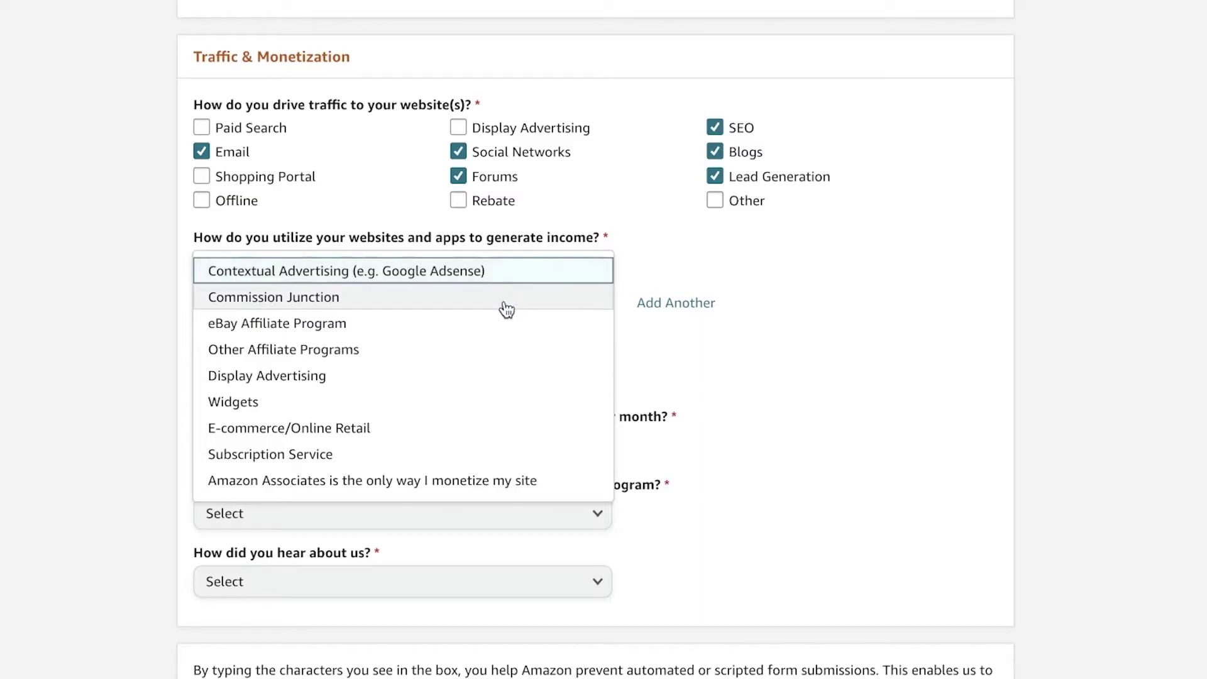
pyautogui.click(491, 350)
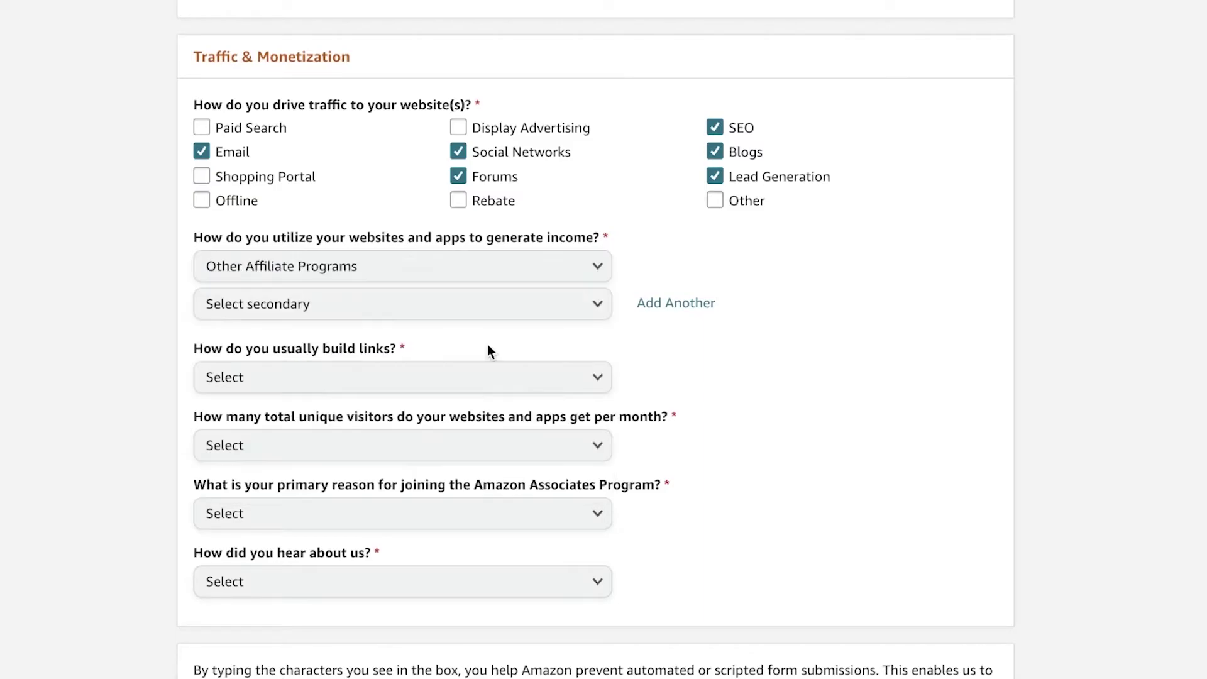
pyautogui.click(472, 312)
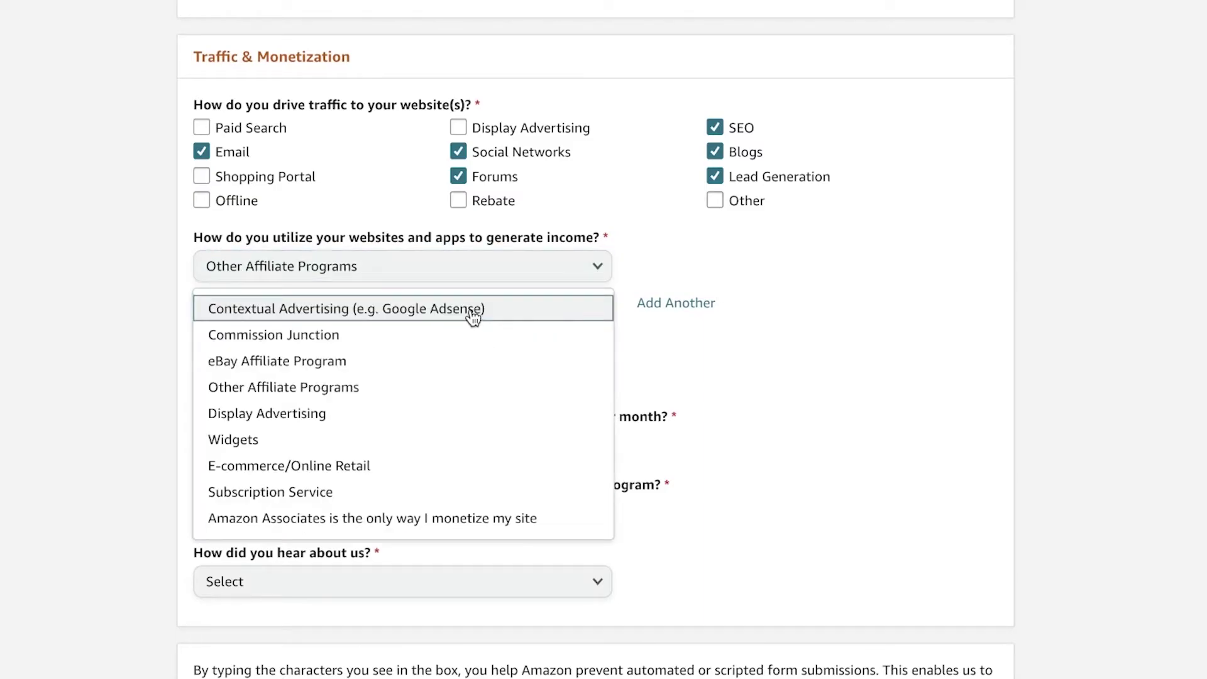
pyautogui.click(411, 418)
pyautogui.click(520, 301)
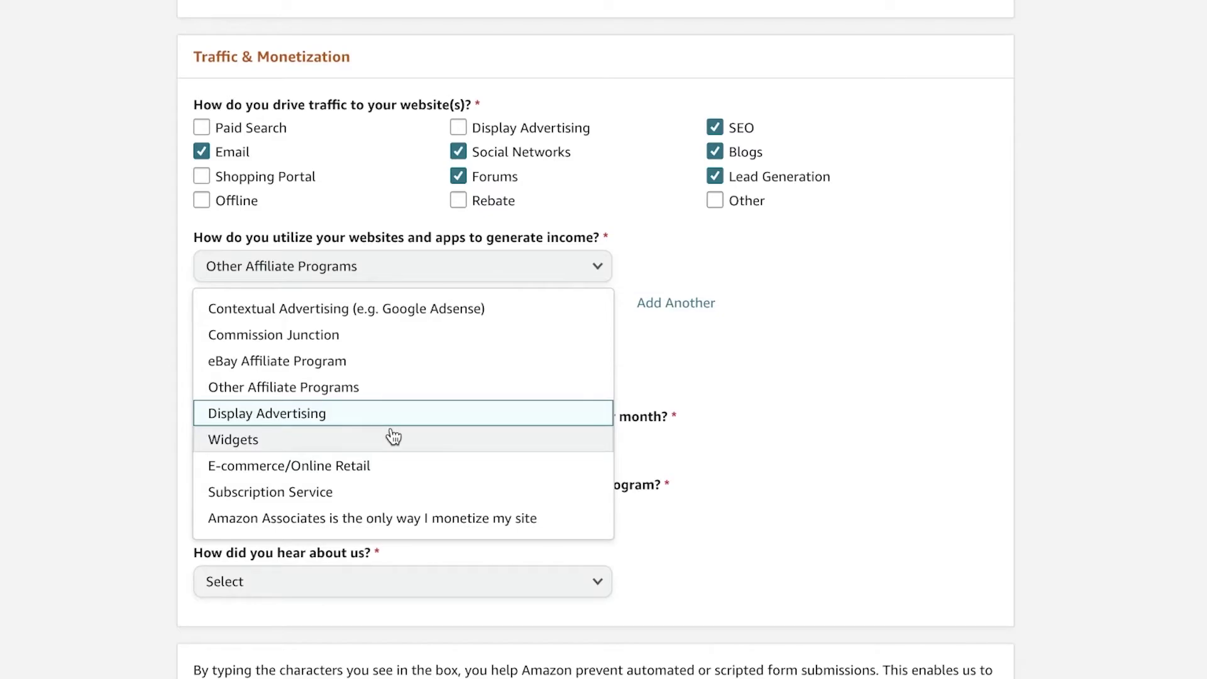
pyautogui.click(375, 494)
pyautogui.click(463, 383)
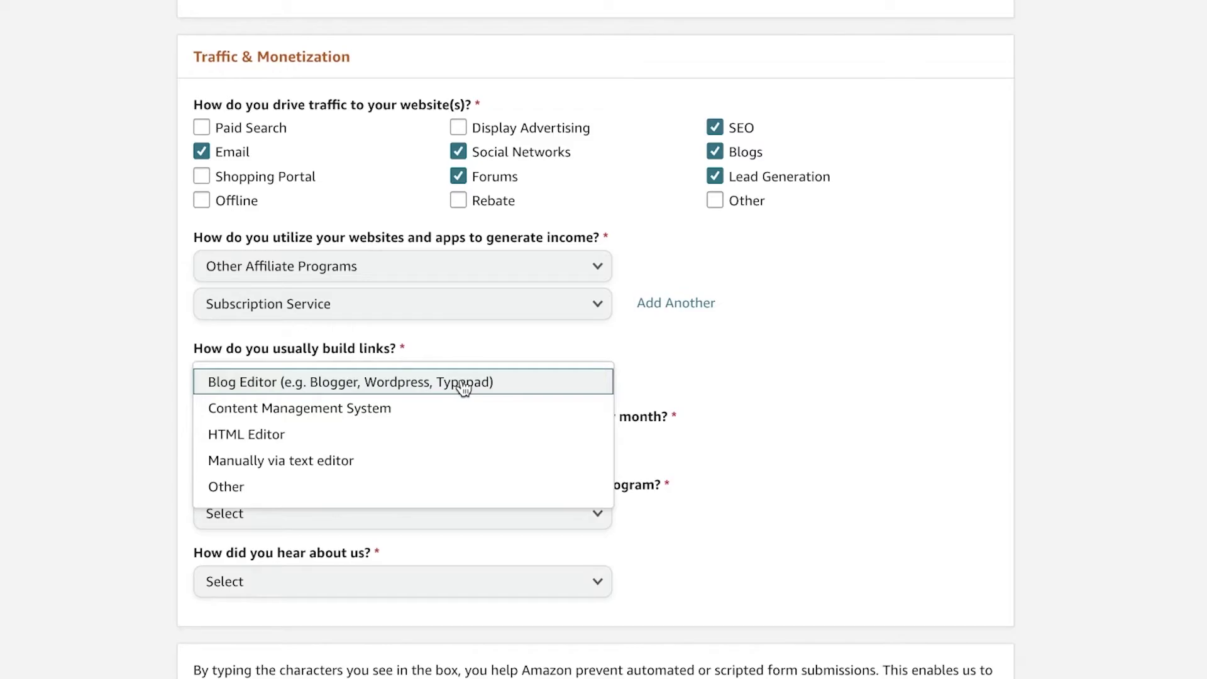
# Answer link building with Content Management System and monthly visitors with From 50,001 to 500,000
pyautogui.click(413, 411)
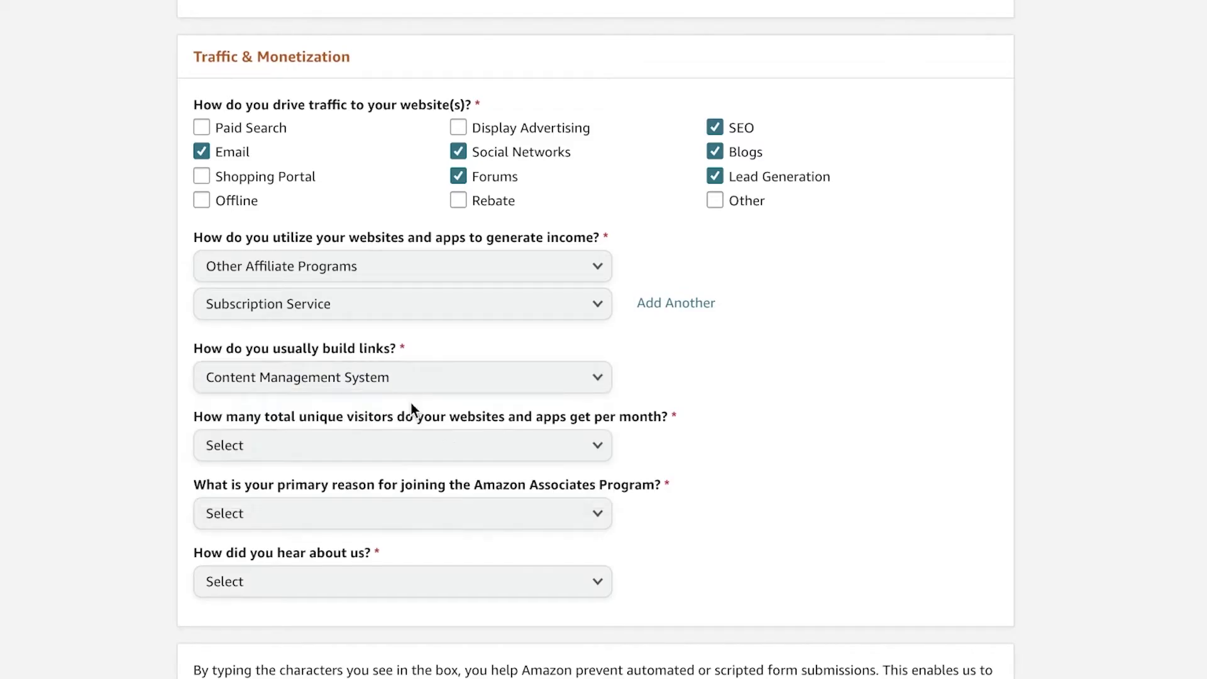
pyautogui.click(382, 448)
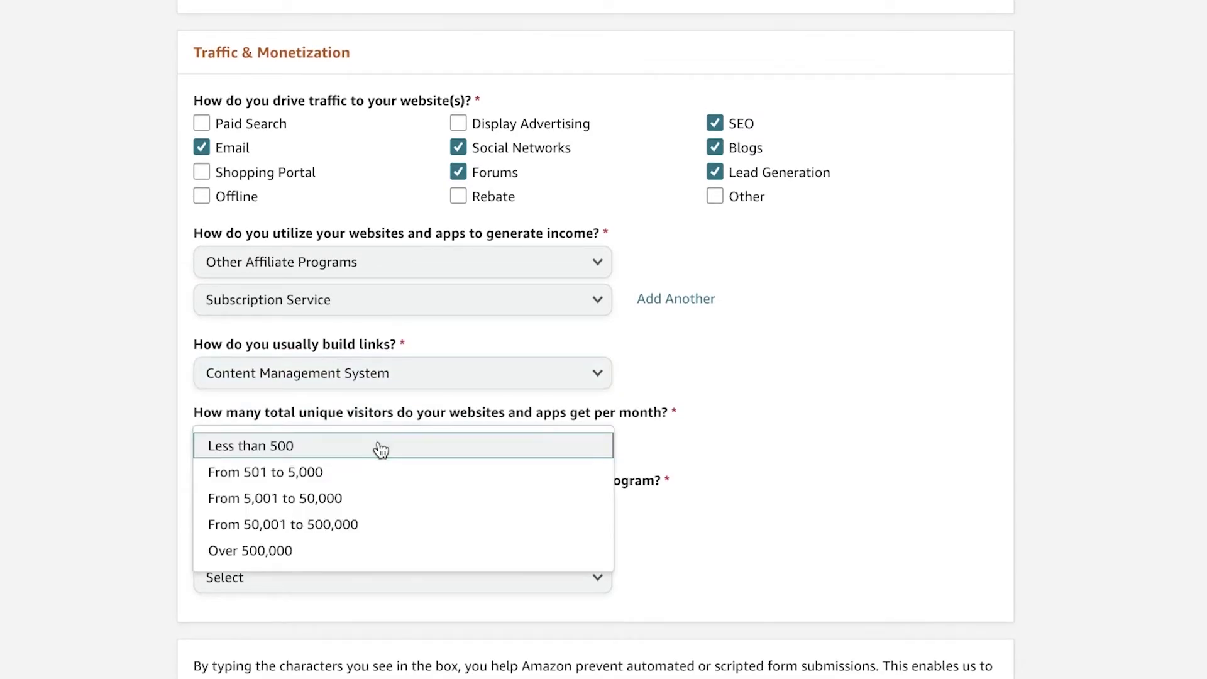
pyautogui.scroll(-1, 1130, 263)
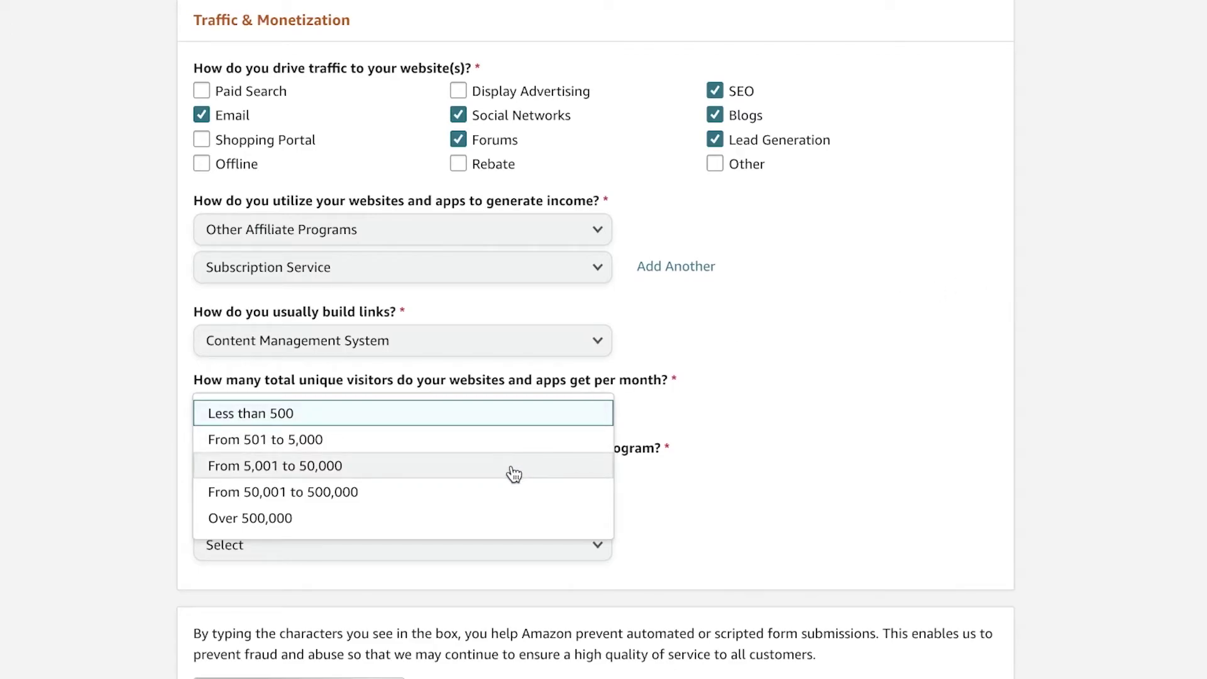
pyautogui.click(394, 494)
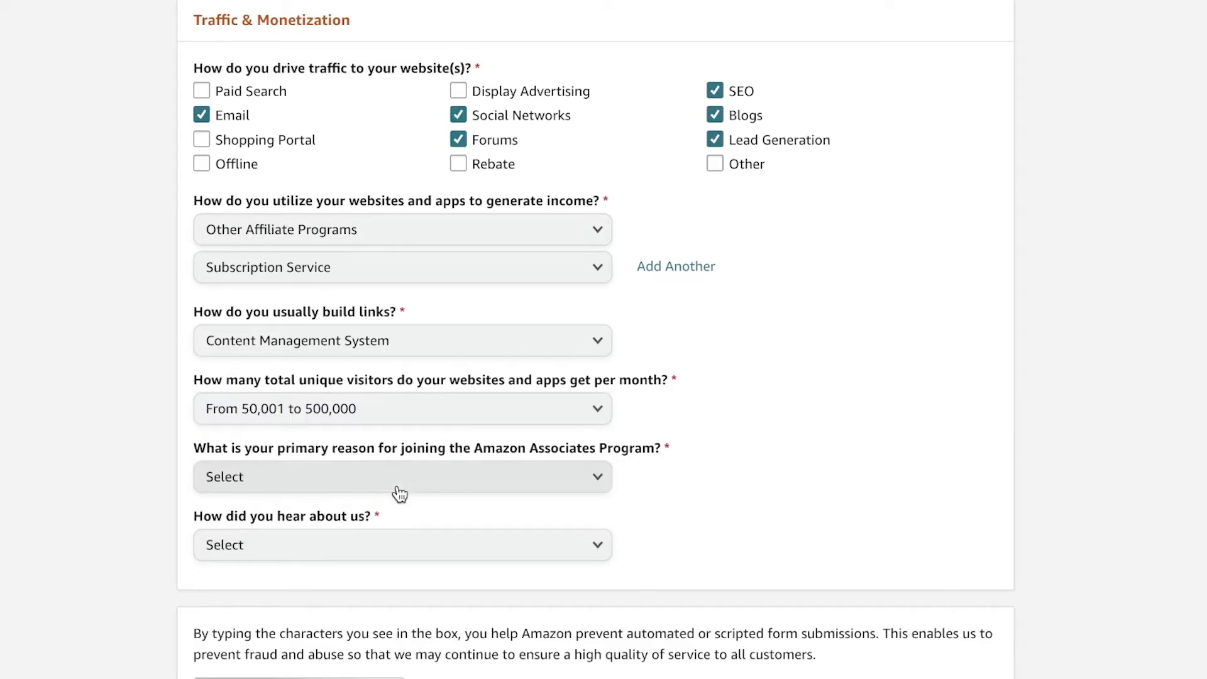
pyautogui.click(569, 420)
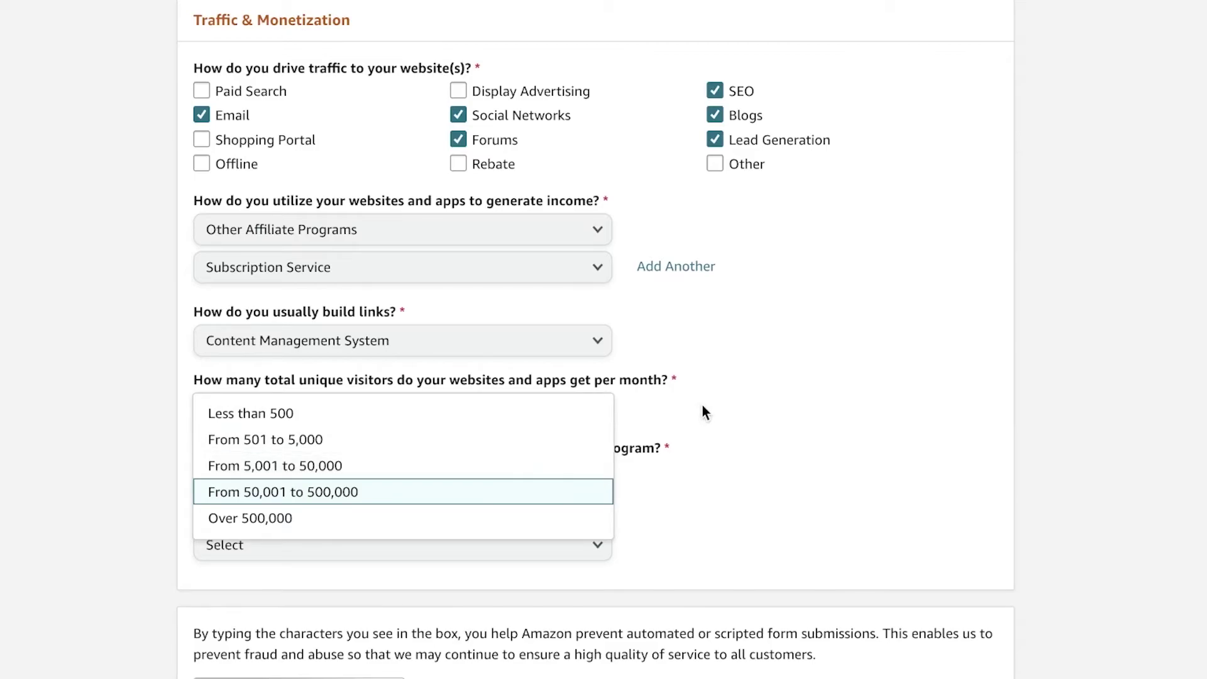
pyautogui.scroll(-3, 745, 404)
# Pick To monetize my site as the joining reason and From the Amazon.com Website as referral
pyautogui.scroll(1, 472, 303)
pyautogui.click(455, 308)
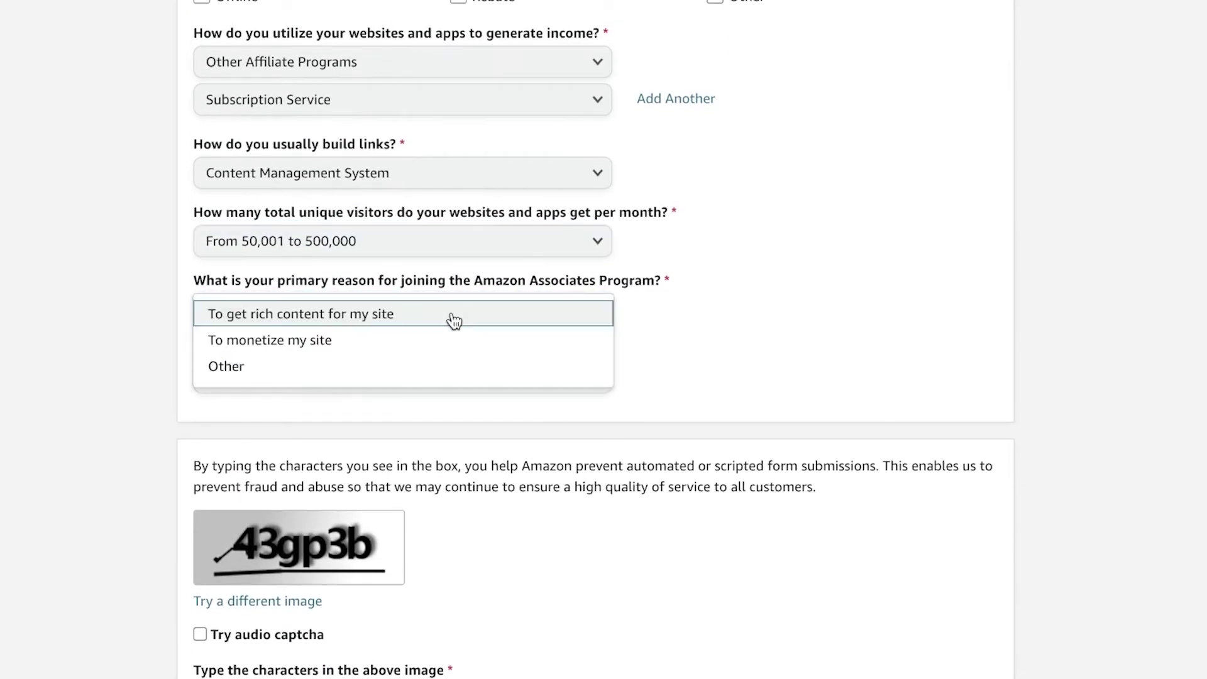
pyautogui.click(399, 336)
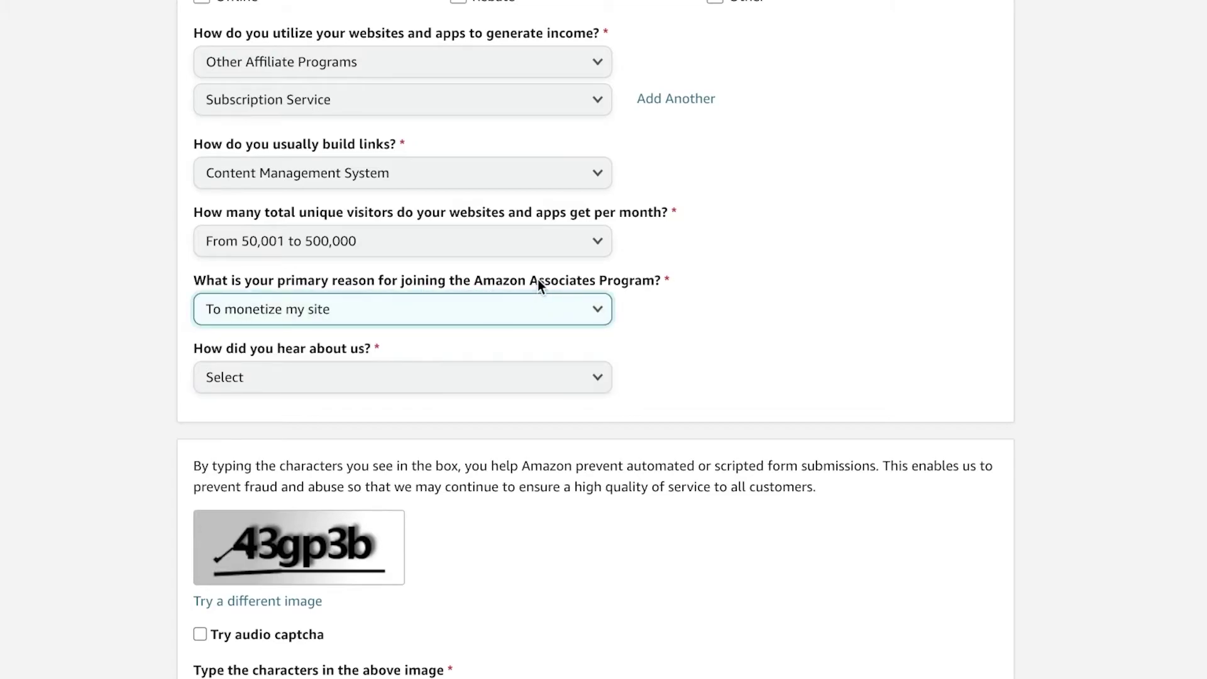
pyautogui.click(498, 311)
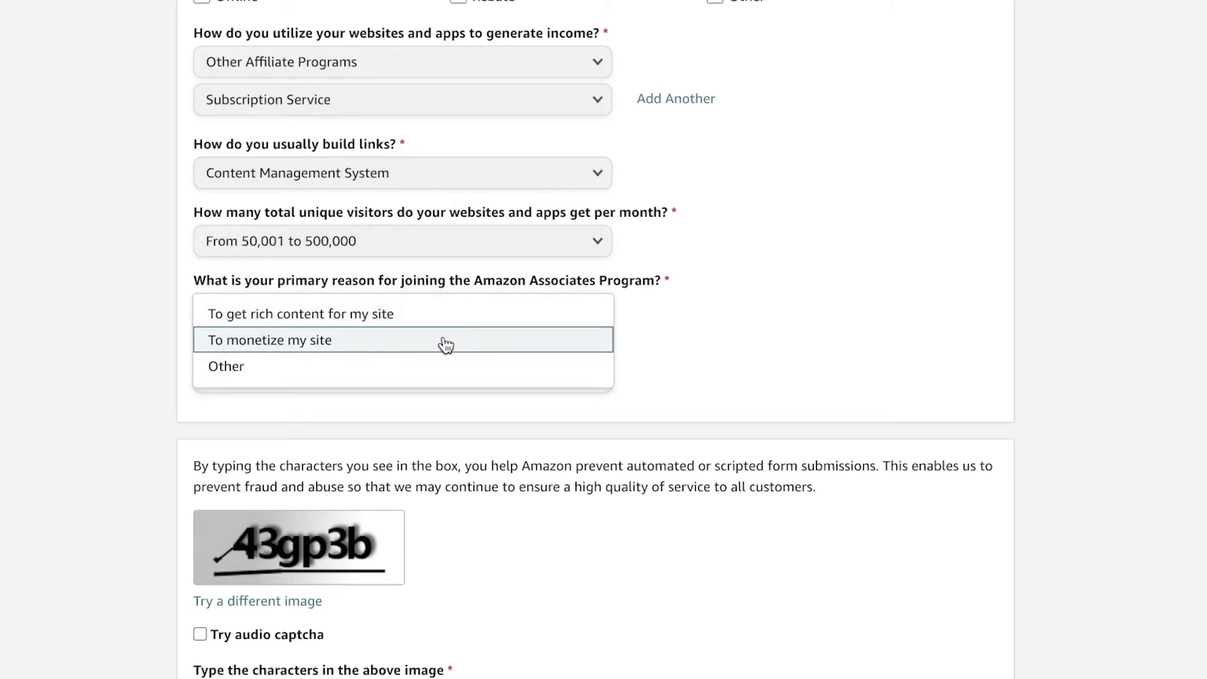
pyautogui.click(394, 352)
pyautogui.scroll(-2, 321, 321)
pyautogui.click(337, 261)
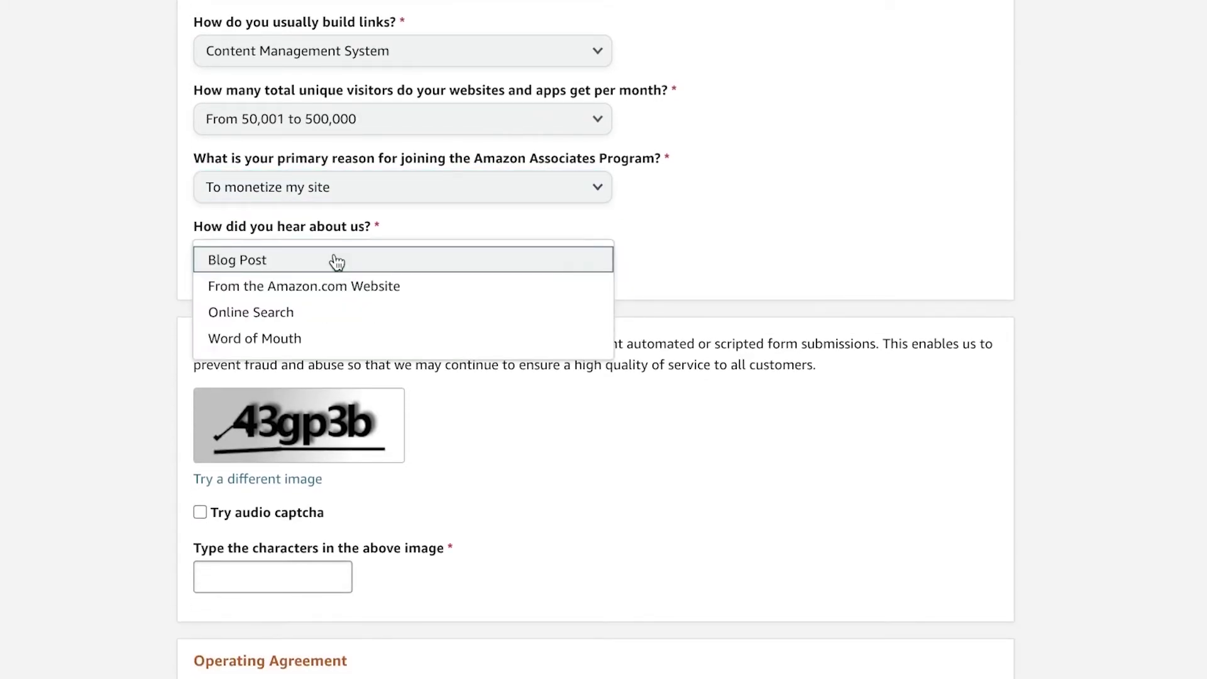
pyautogui.click(340, 286)
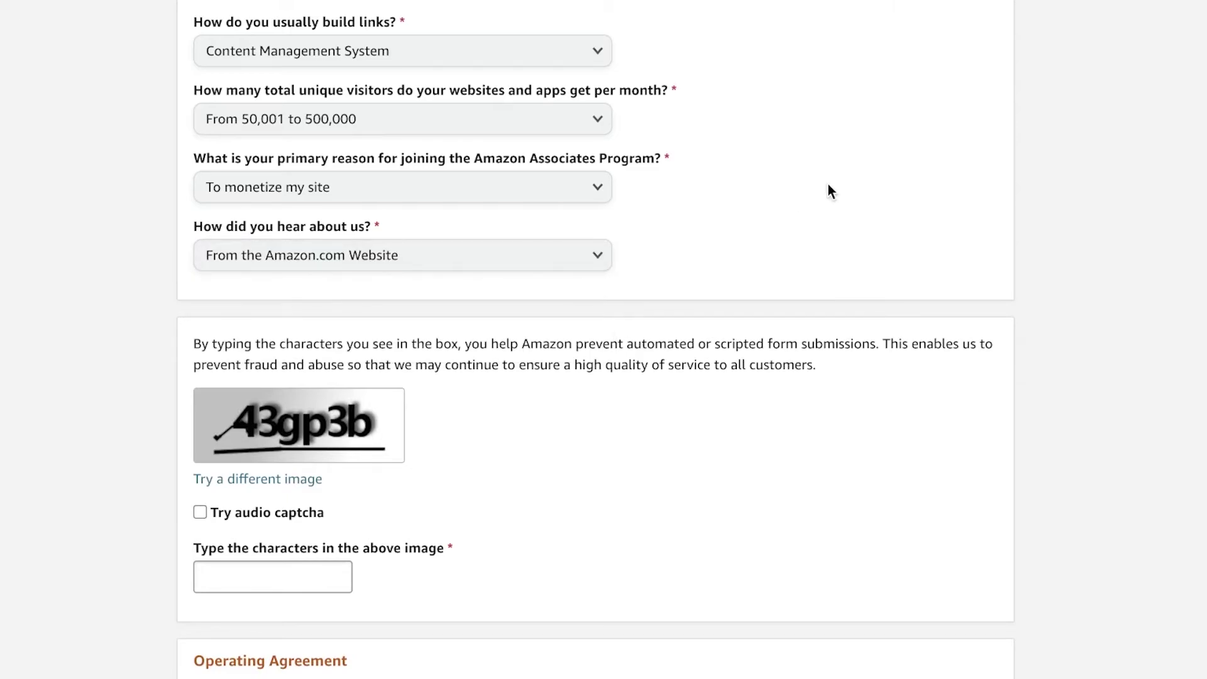
pyautogui.scroll(-3, 827, 191)
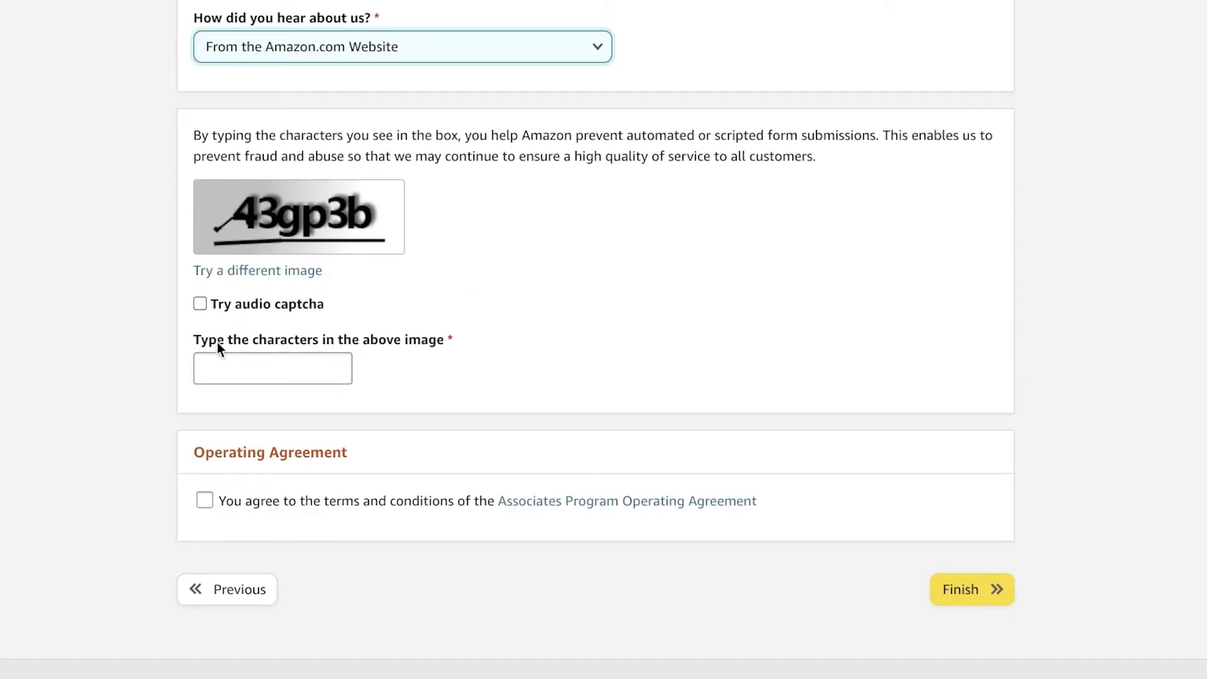
# Enter the captcha characters, accept the Operating Agreement, and submit to reach the Congrats page with the Associate ID
pyautogui.click(218, 380)
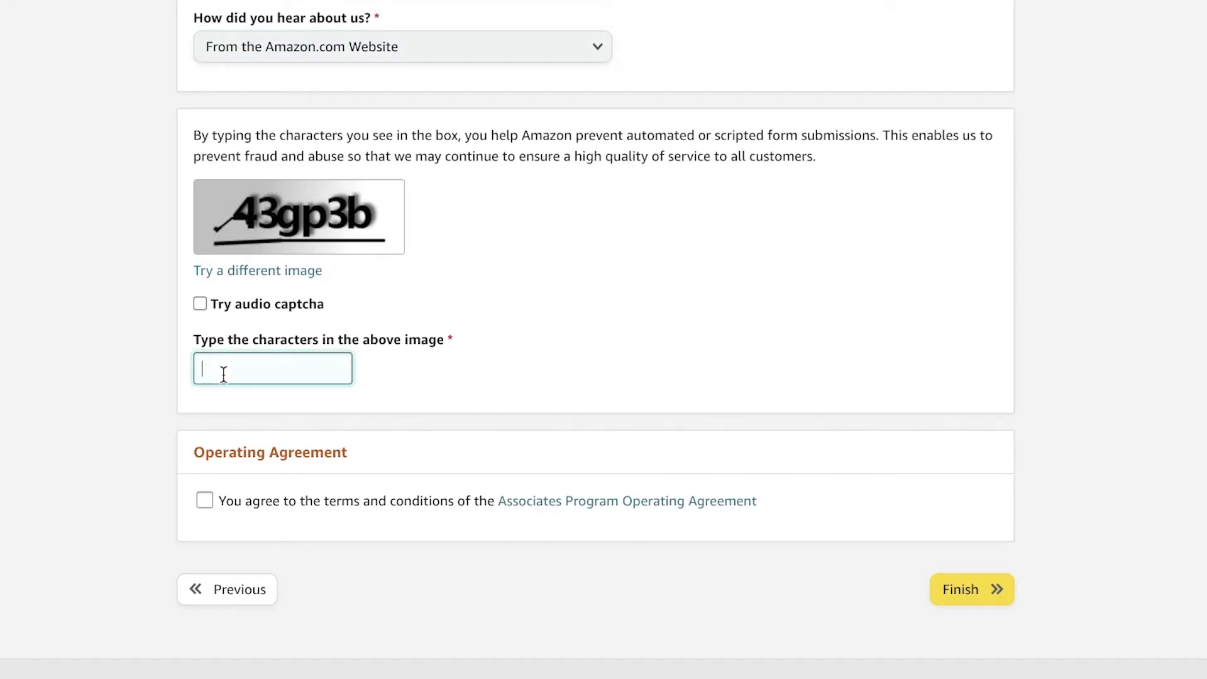
pyautogui.write('A3gp3b')
pyautogui.click(317, 500)
pyautogui.click(962, 589)
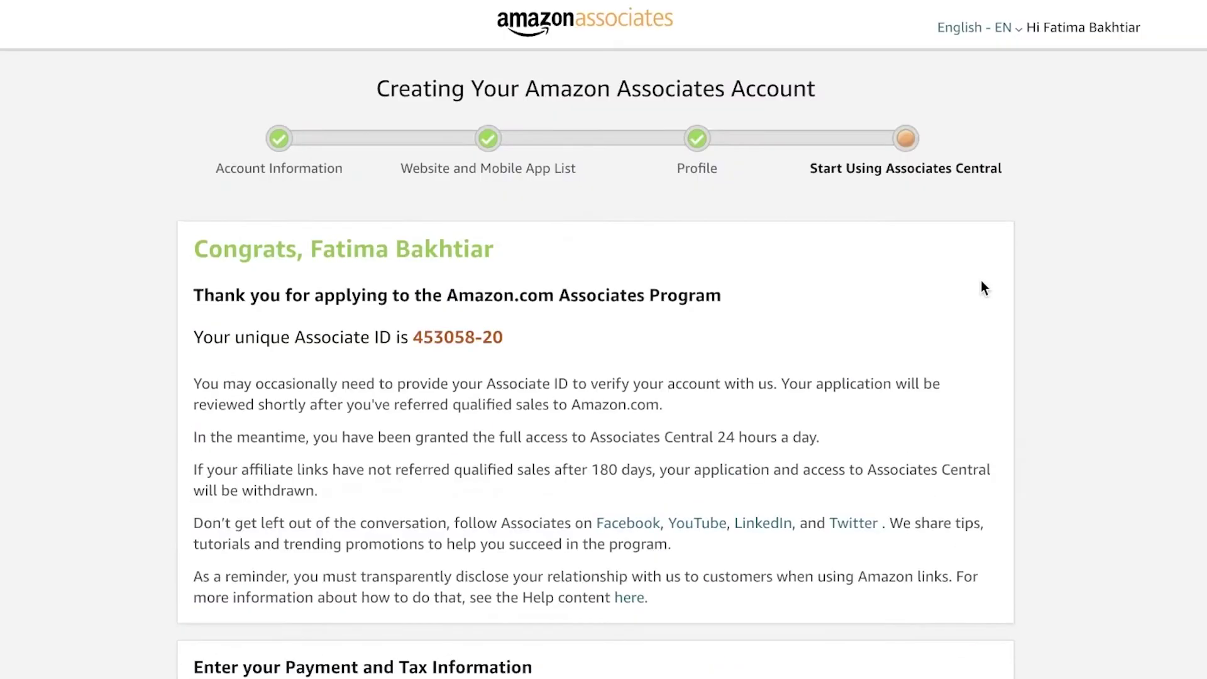
pyautogui.scroll(-3, 971, 277)
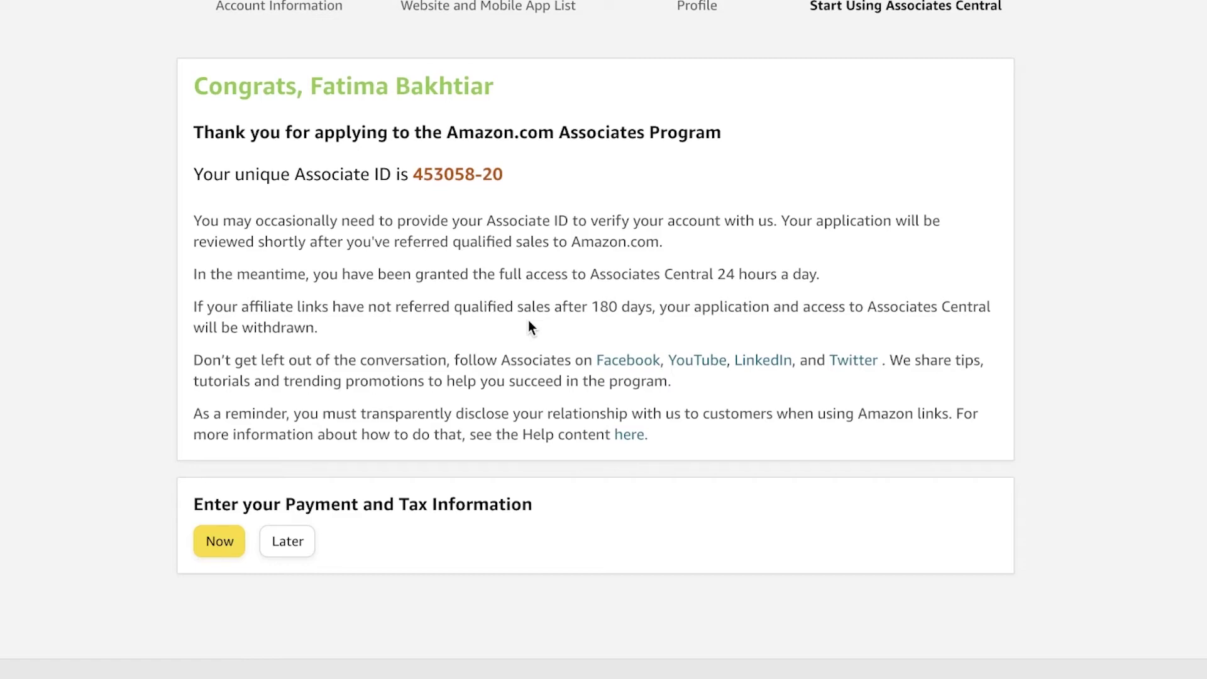
pyautogui.scroll(3, 528, 320)
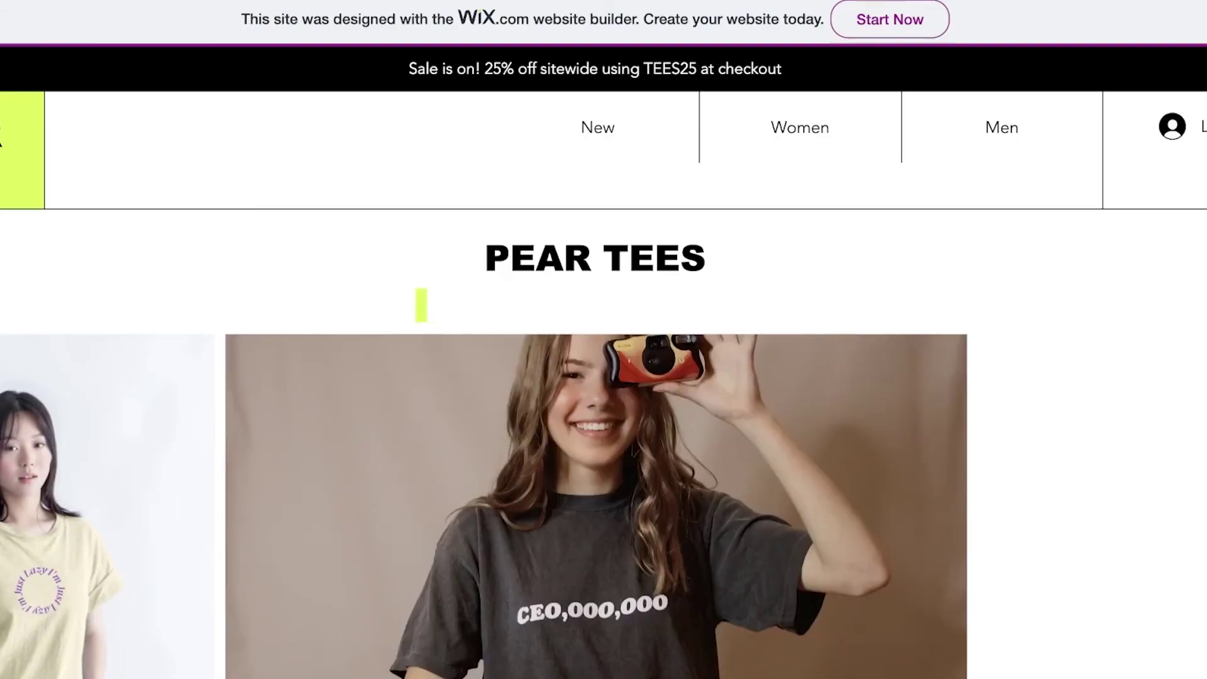
pyautogui.scroll(-4, 1150, 393)
# Scroll through the Pear Tees store example and the Little Tots Preschool example site
pyautogui.scroll(4, 913, 353)
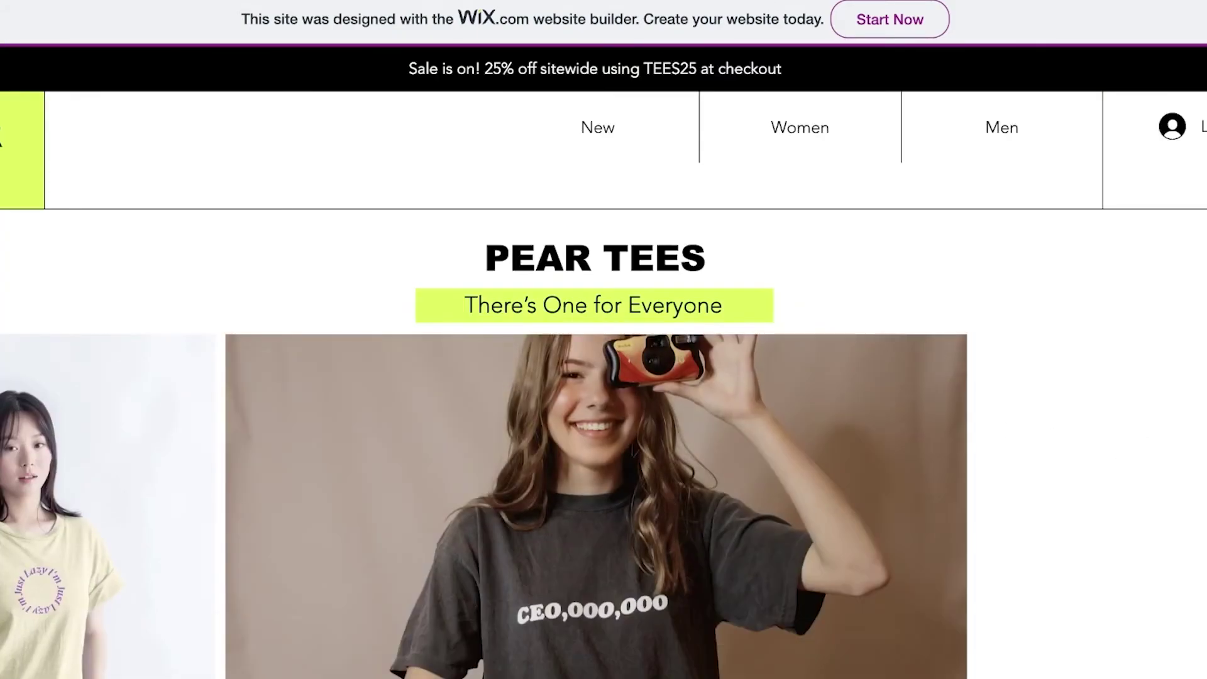
pyautogui.scroll(-6, 913, 353)
pyautogui.scroll(-5, 603, 314)
pyautogui.scroll(4, 881, 32)
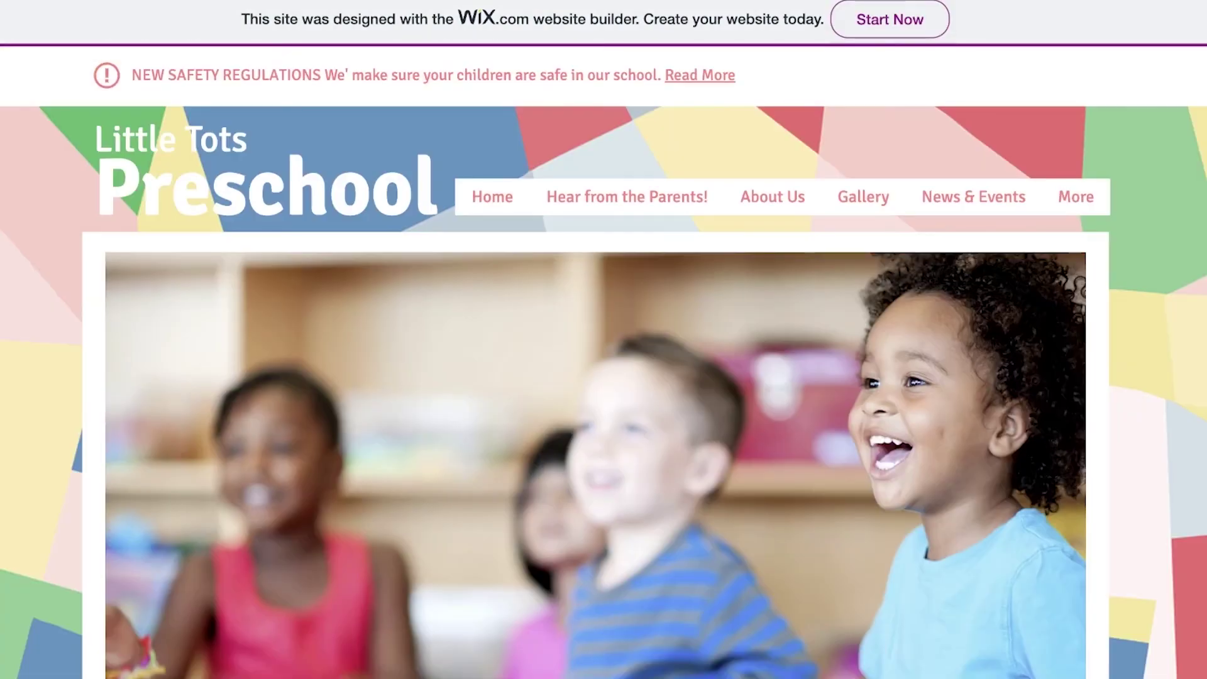
pyautogui.scroll(-5, 886, 170)
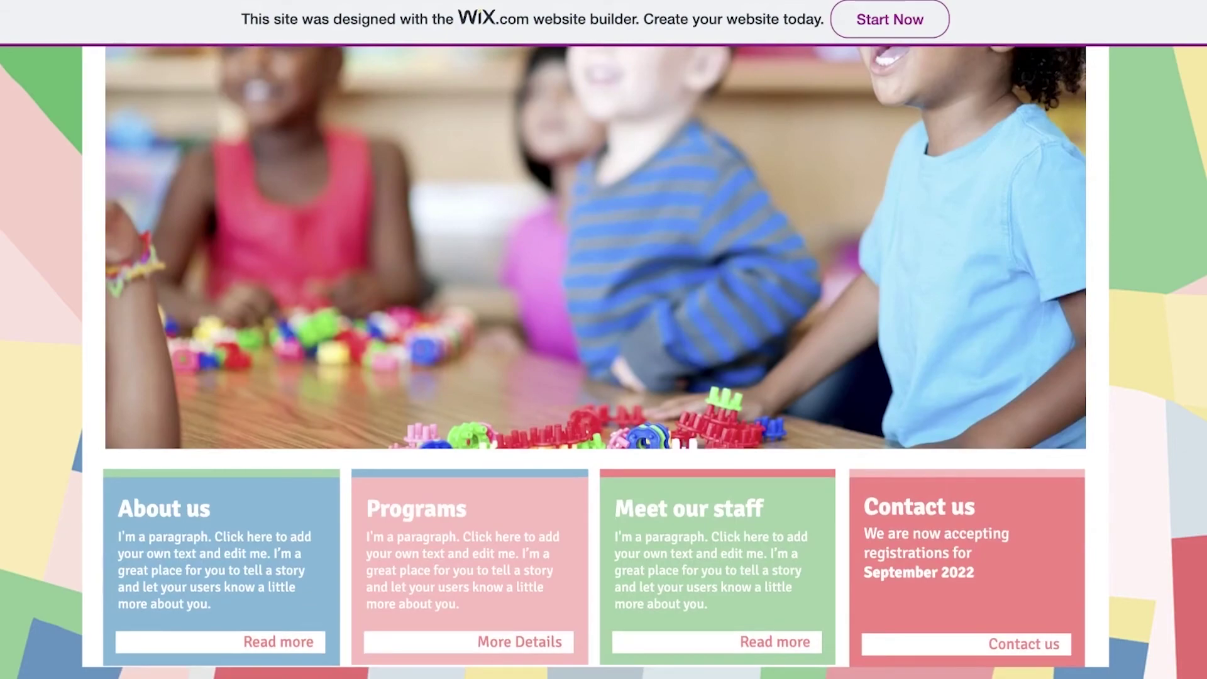
pyautogui.scroll(5, 604, 362)
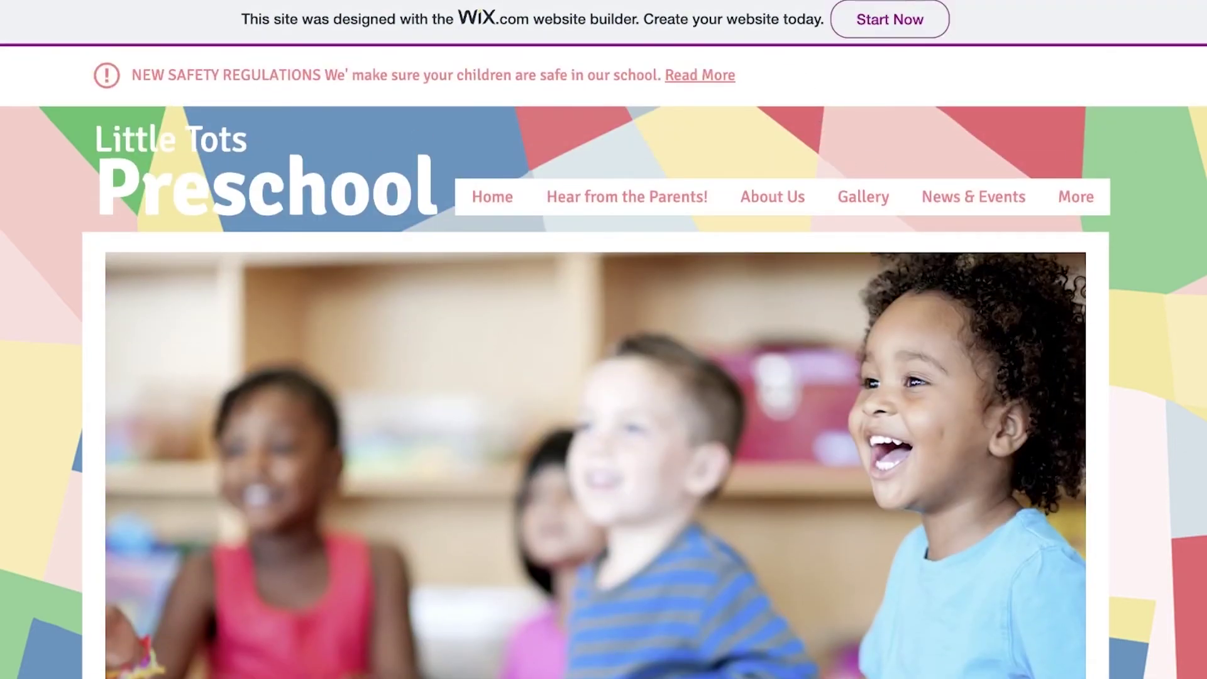
pyautogui.scroll(-5, 1016, 119)
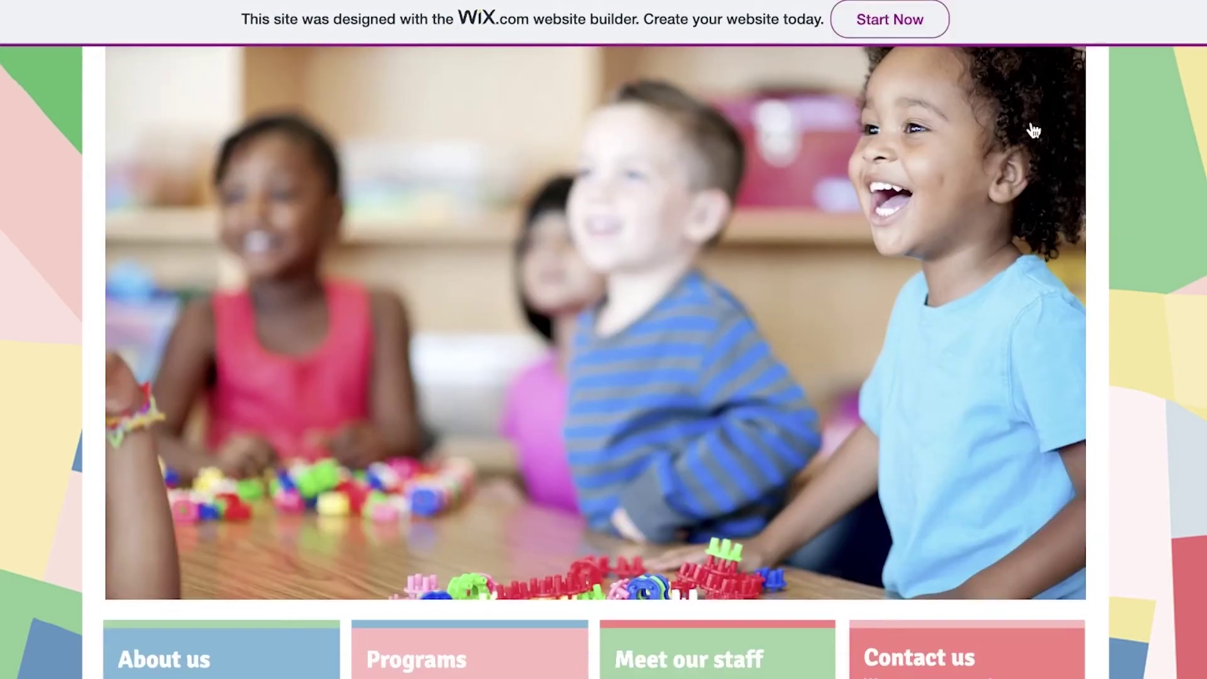
pyautogui.scroll(5, 1047, 161)
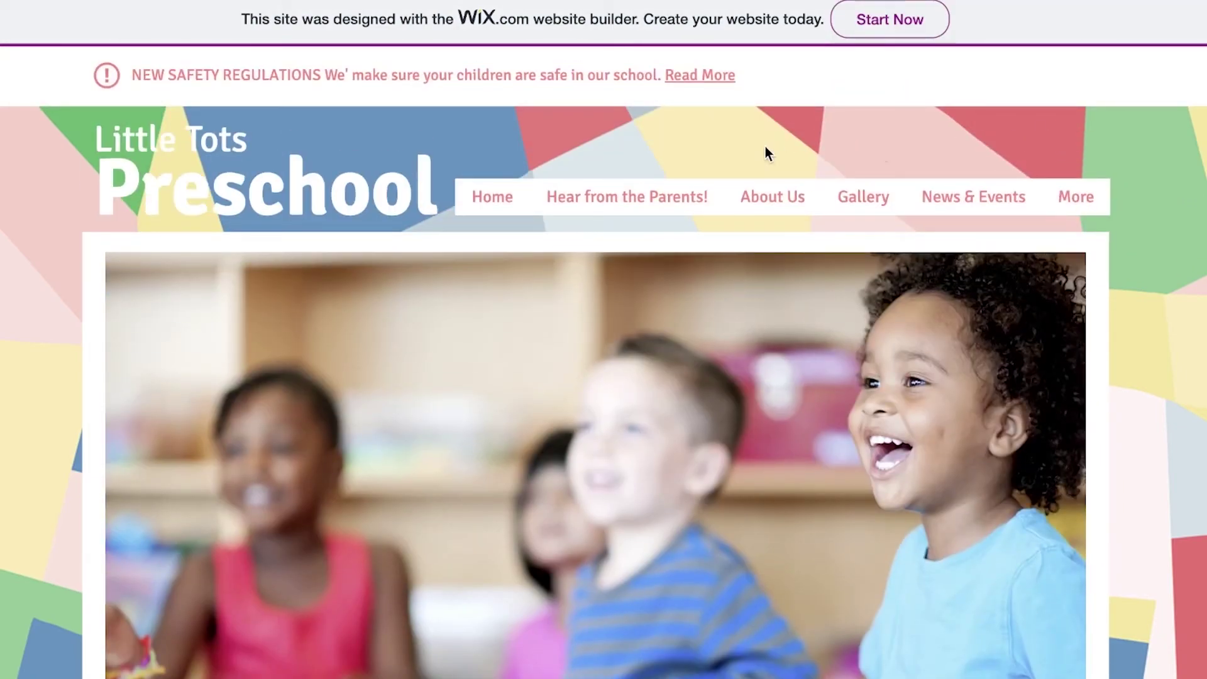